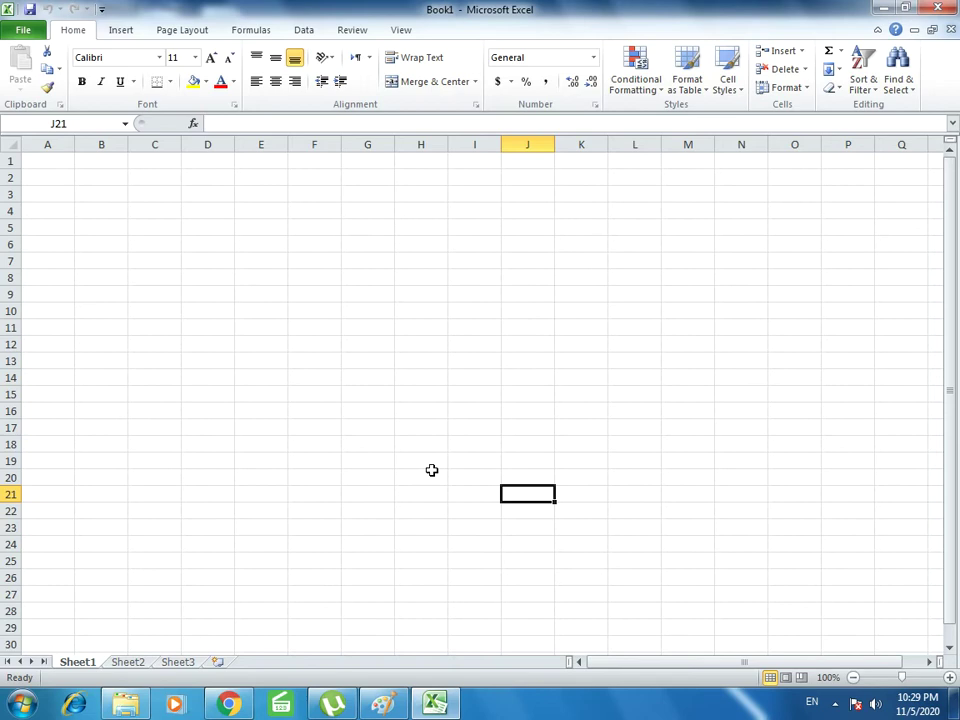
# - Zoom in on the blank Sheet1 worksheet so the cells appear larger
pyautogui.click(950, 677)
# - Merge and center A3:D5 and enter the title 'Subtotal By Color'
pyautogui.click(950, 677)
pyautogui.click(950, 677)
pyautogui.click(950, 677)
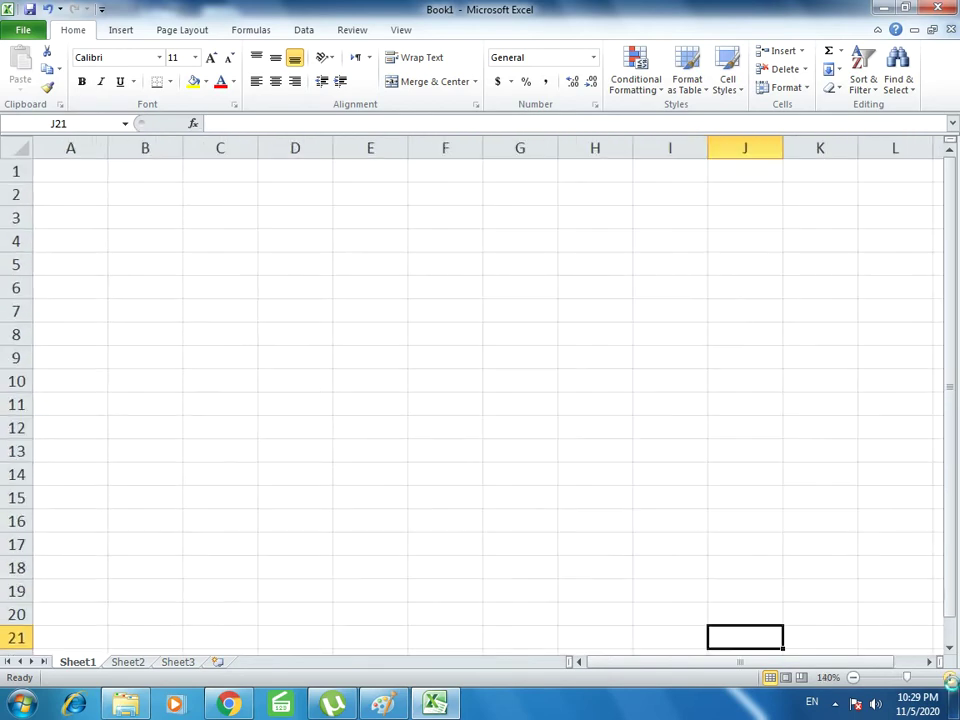
pyautogui.click(950, 677)
pyautogui.click(96, 179)
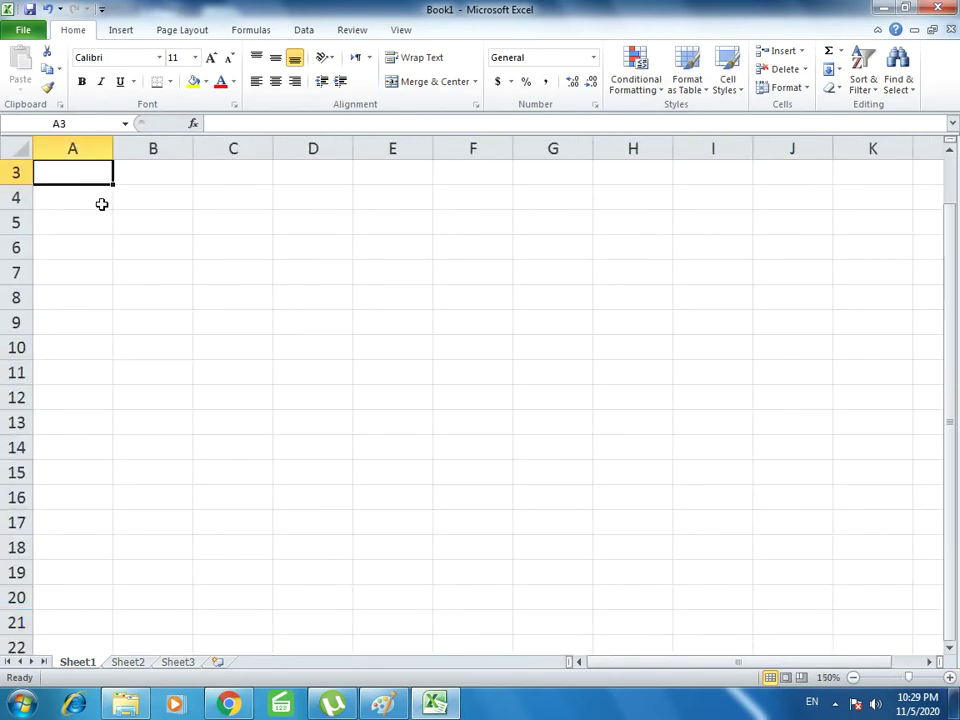
pyautogui.moveTo(88, 174); pyautogui.dragTo(331, 228)
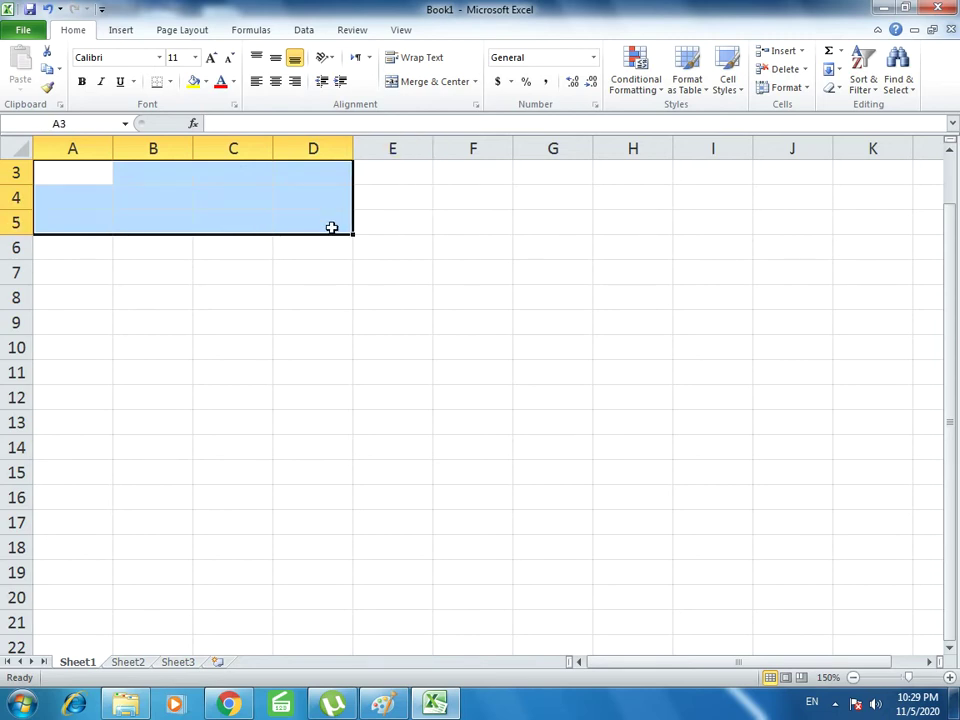
pyautogui.click(413, 82)
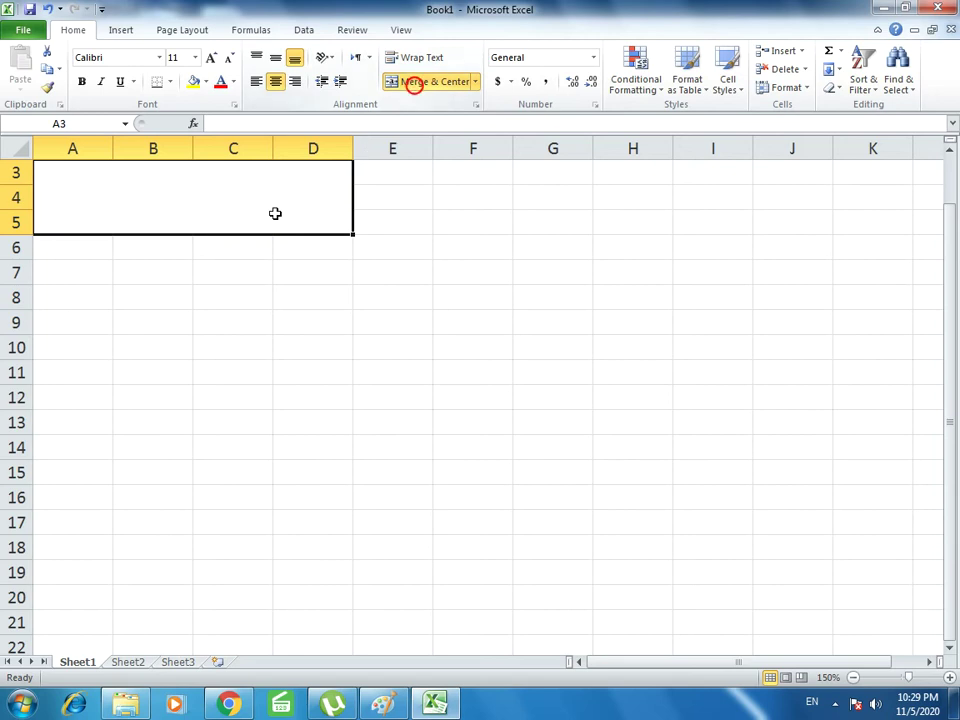
pyautogui.write('S')
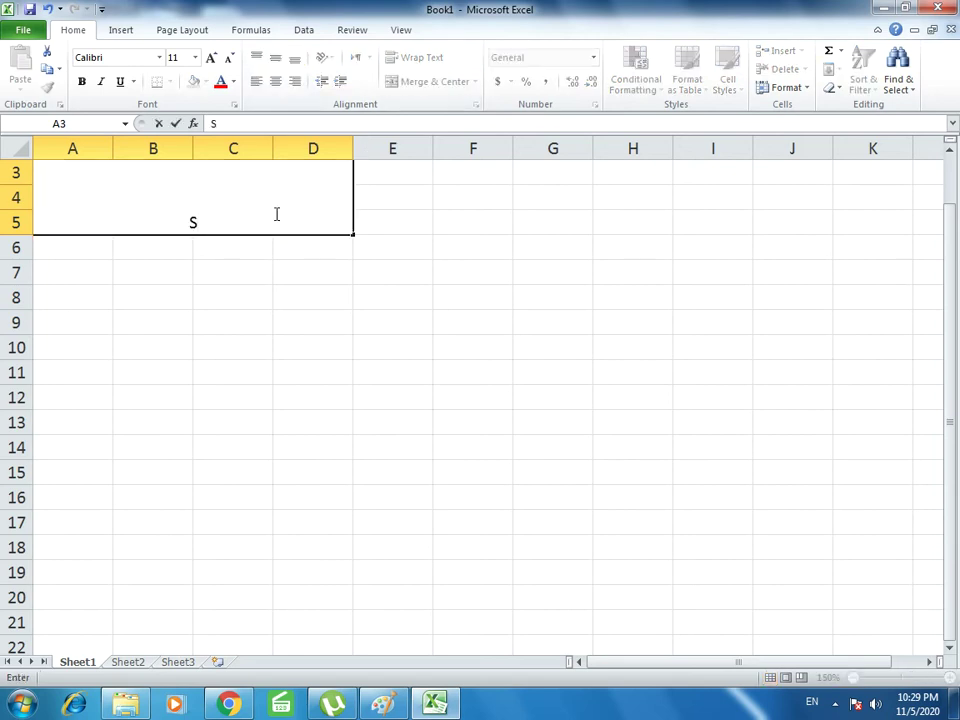
pyautogui.write('Subtotal ')
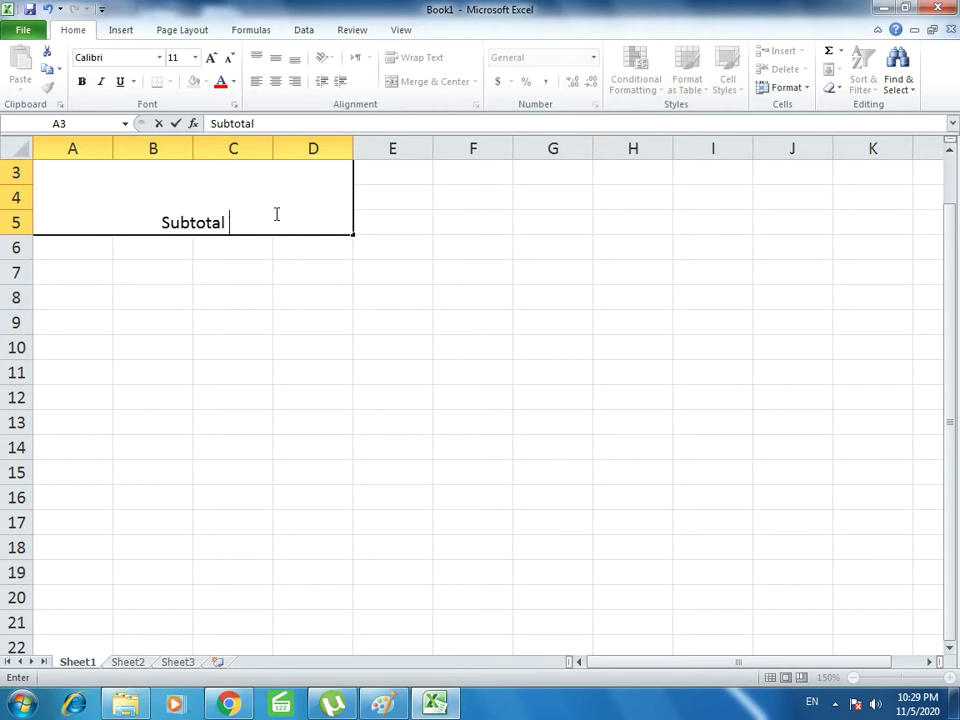
pyautogui.write('By COlor')
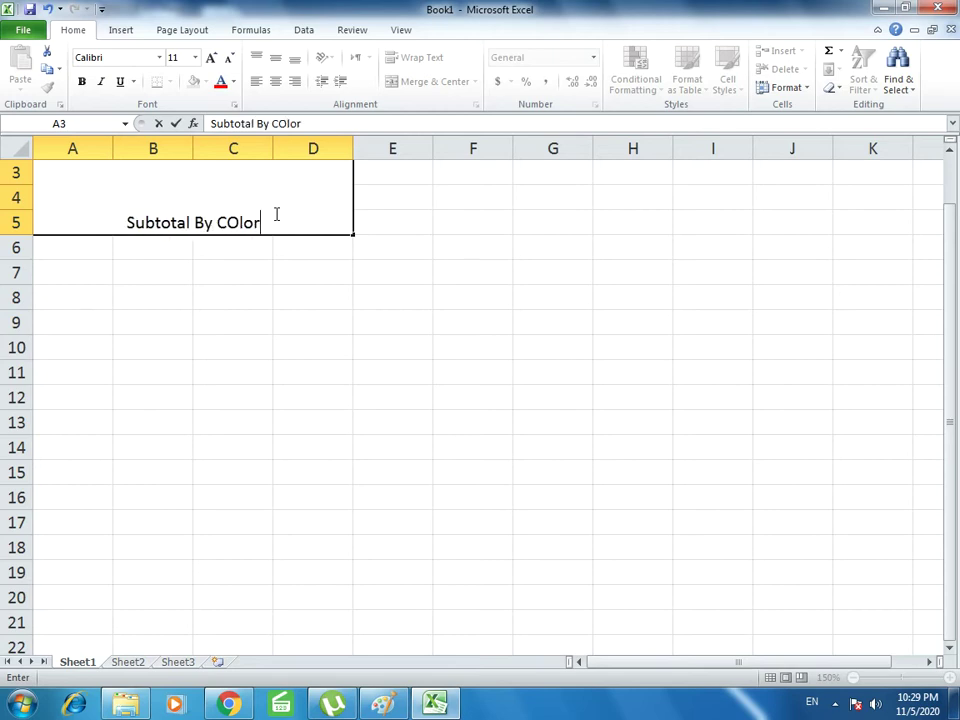
pyautogui.press('BackSpace')
pyautogui.press('BackSpace')
pyautogui.press('BackSpace')
pyautogui.press('BackSpace')
pyautogui.write('o')
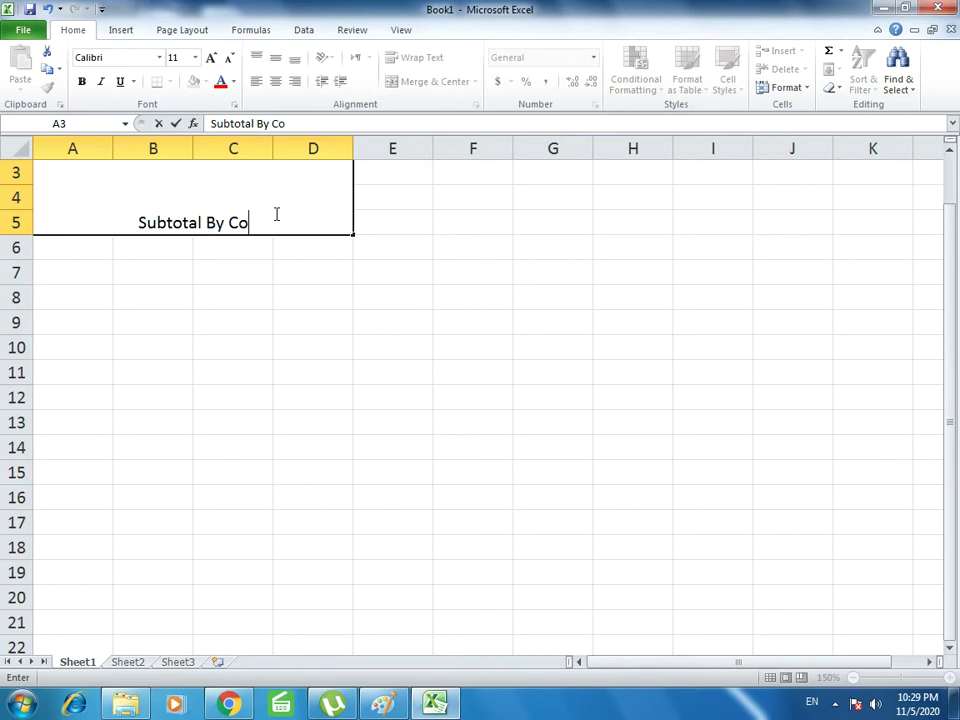
pyautogui.write('lor')
pyautogui.press('Return')
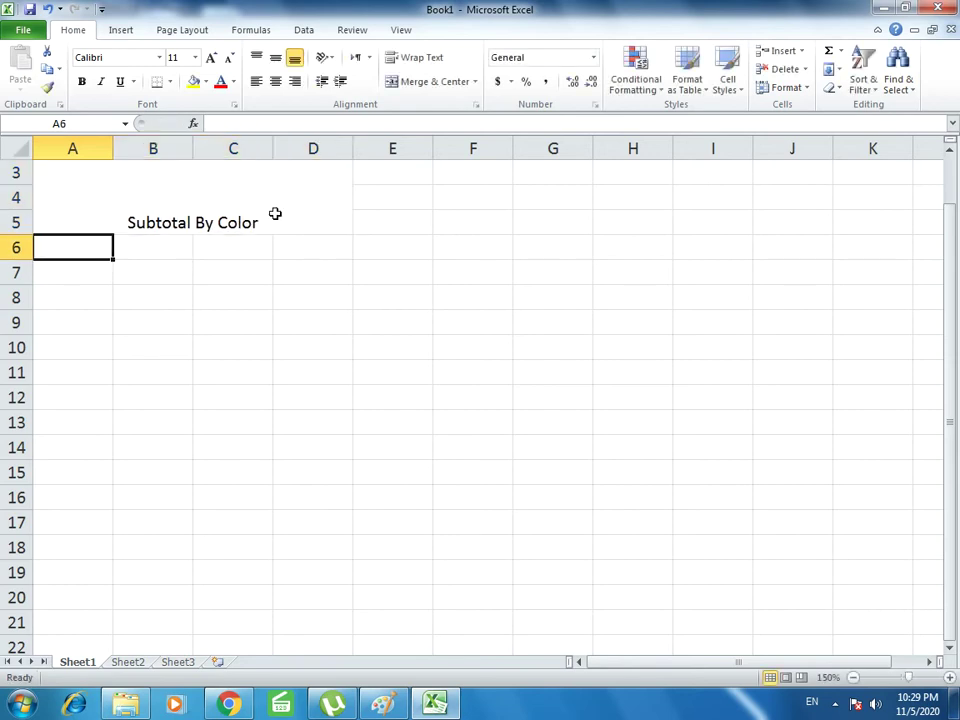
# - Format the title middle-aligned, bold, font size 20, with a yellow fill
pyautogui.click(275, 213)
pyautogui.click(275, 57)
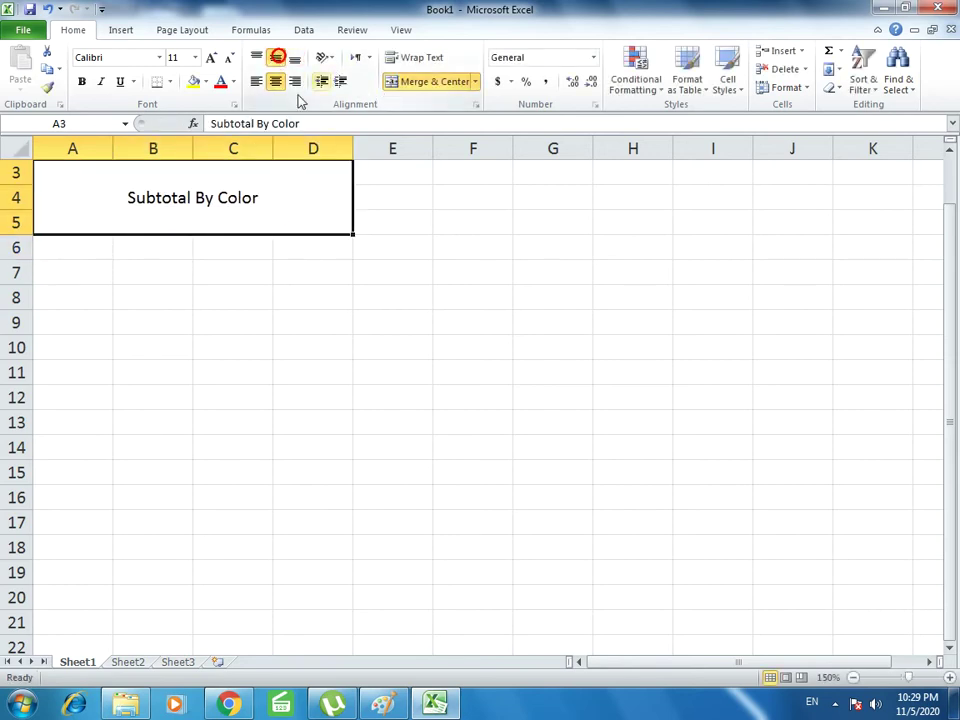
pyautogui.click(82, 81)
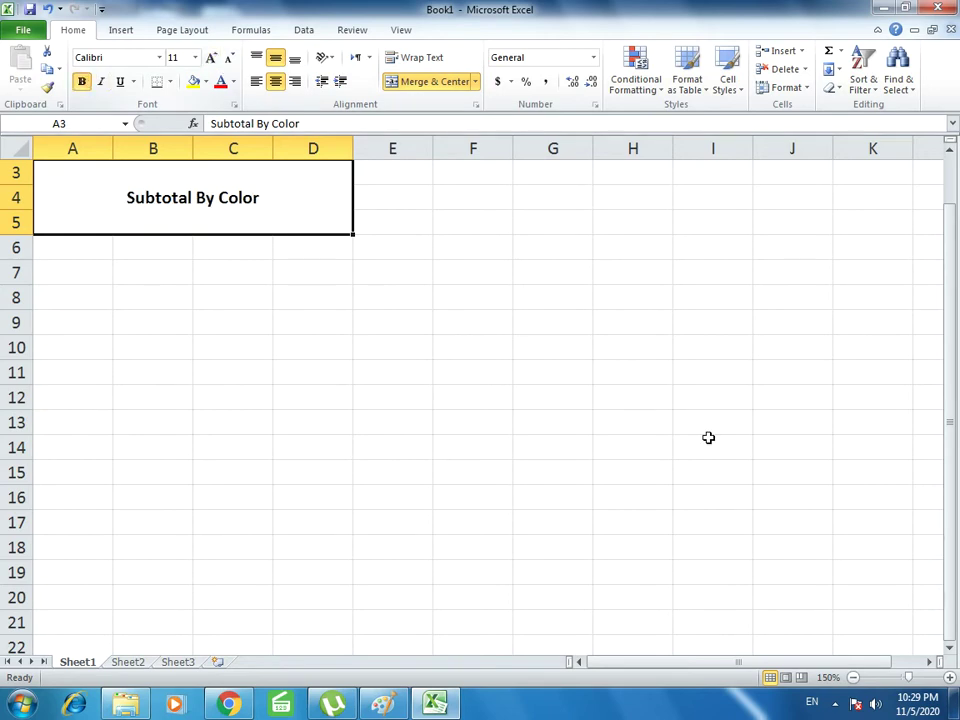
pyautogui.click(212, 58)
pyautogui.click(212, 58)
pyautogui.click(212, 58)
pyautogui.click(212, 58)
pyautogui.click(212, 58)
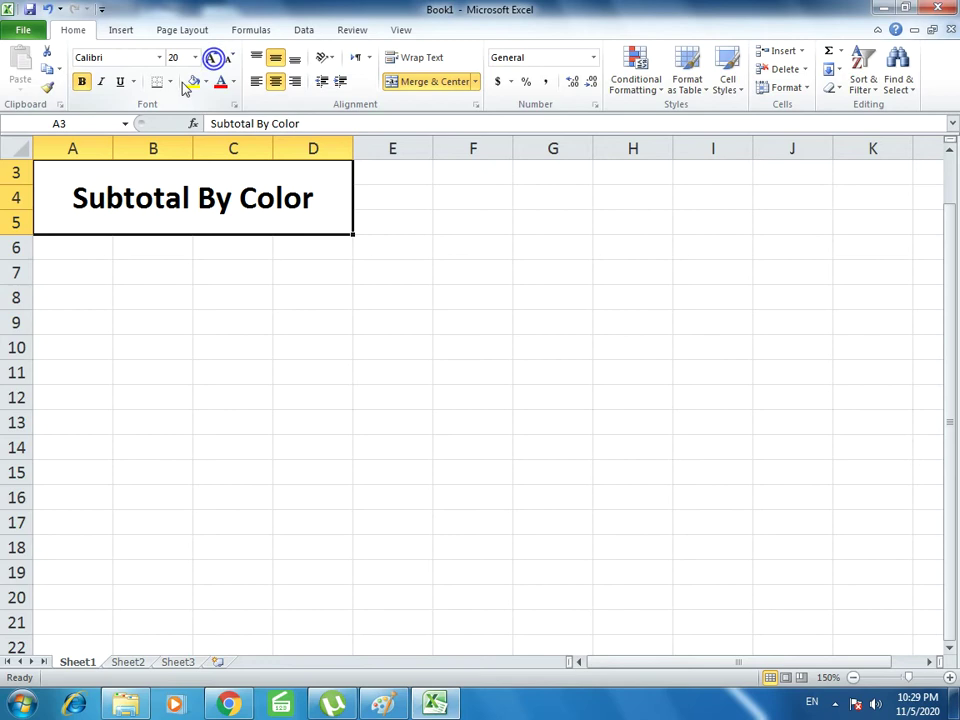
pyautogui.click(192, 81)
pyautogui.click(94, 296)
# - Enter the header Color in A7, then Red, Blue, Green in A8:A10
pyautogui.click(92, 272)
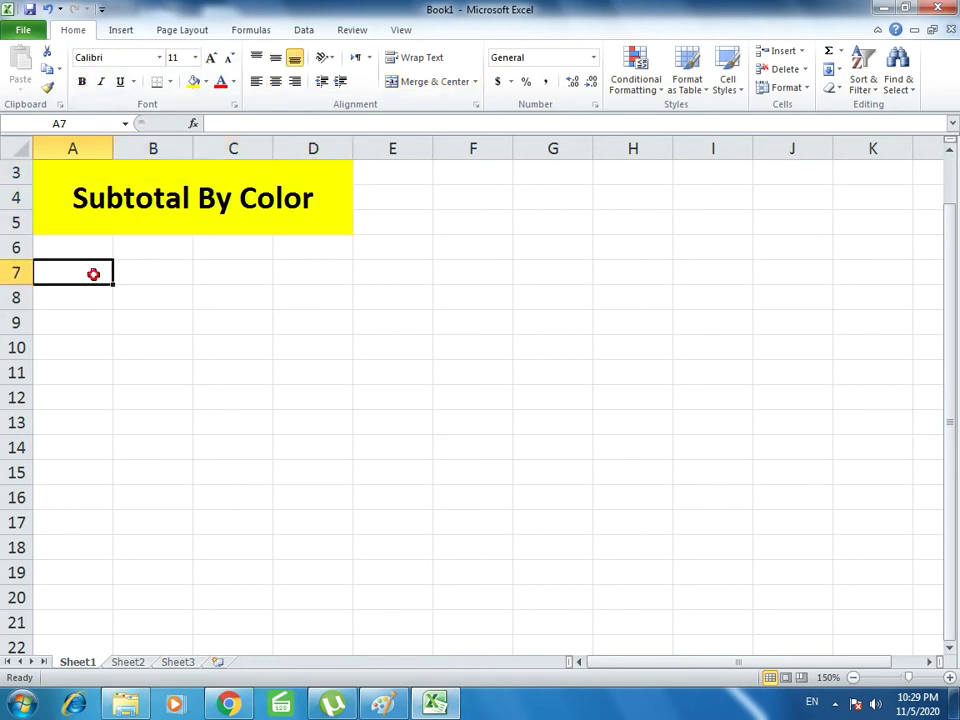
pyautogui.write('Clo')
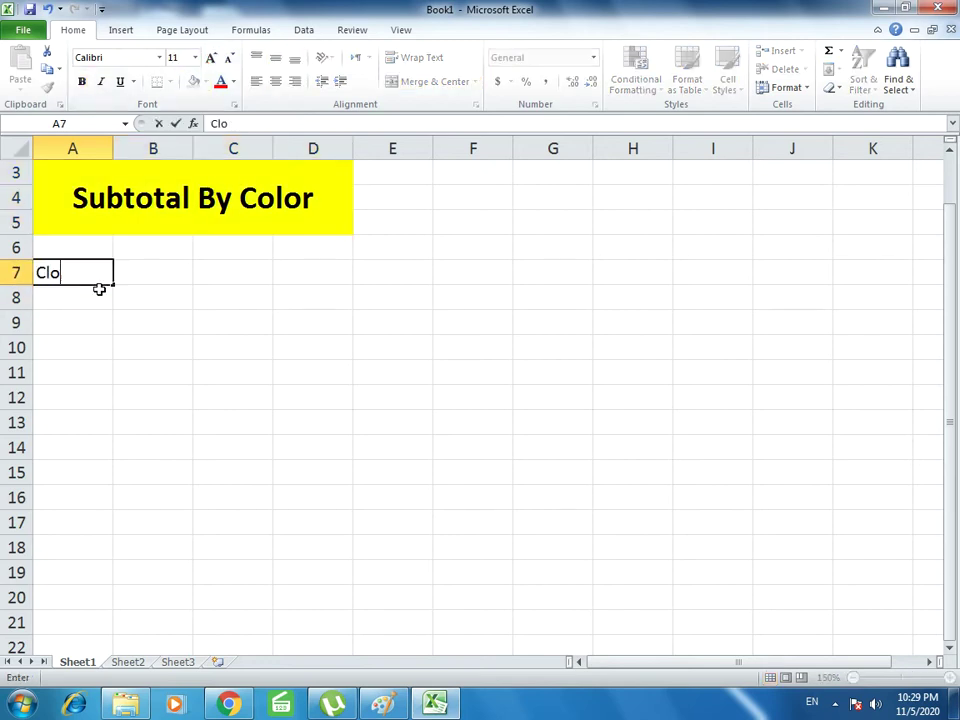
pyautogui.write('olor')
pyautogui.press('Return')
pyautogui.write('Red')
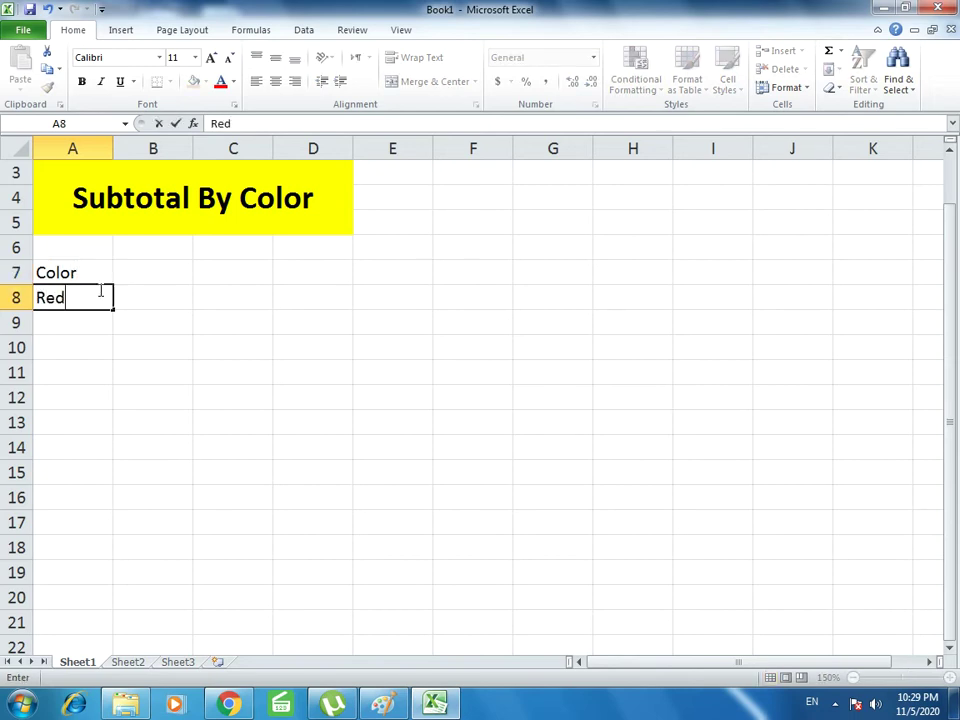
pyautogui.press('Return')
pyautogui.write('Blue')
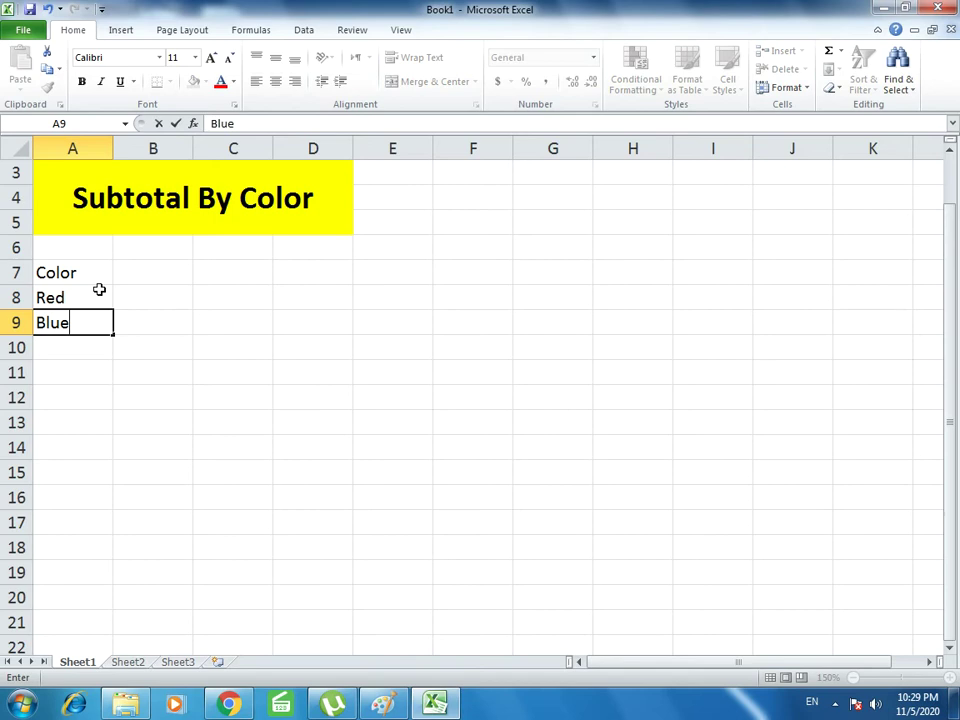
pyautogui.press('Return')
pyautogui.write('Gr')
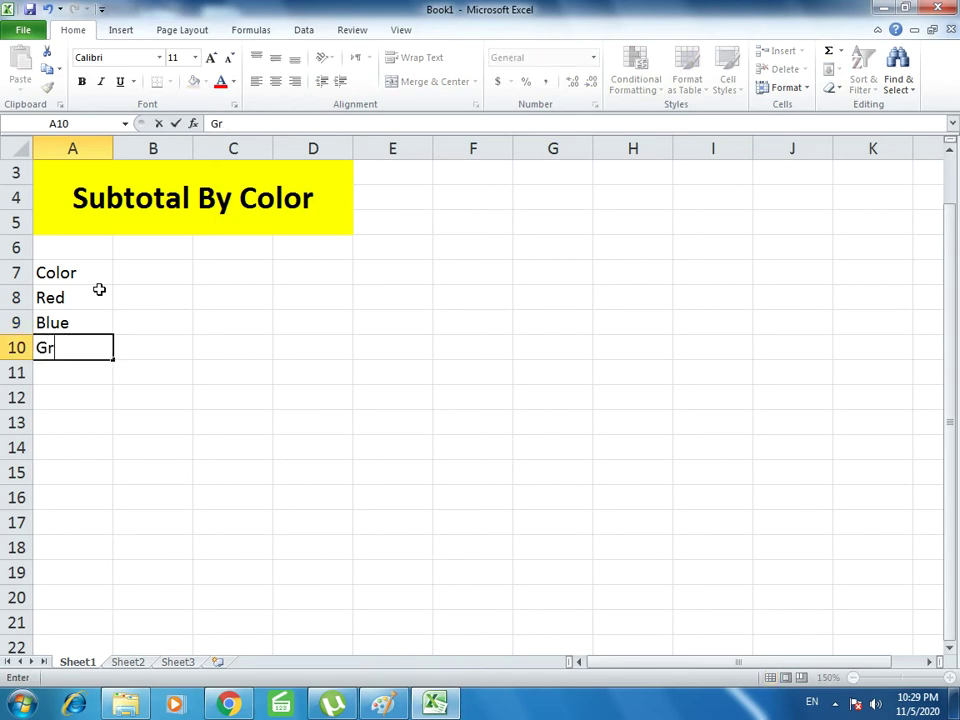
pyautogui.write('een')
pyautogui.press('Return')
# - Continue the list with Blue, Green, Blue, Red in A11:A14
pyautogui.write('Blue')
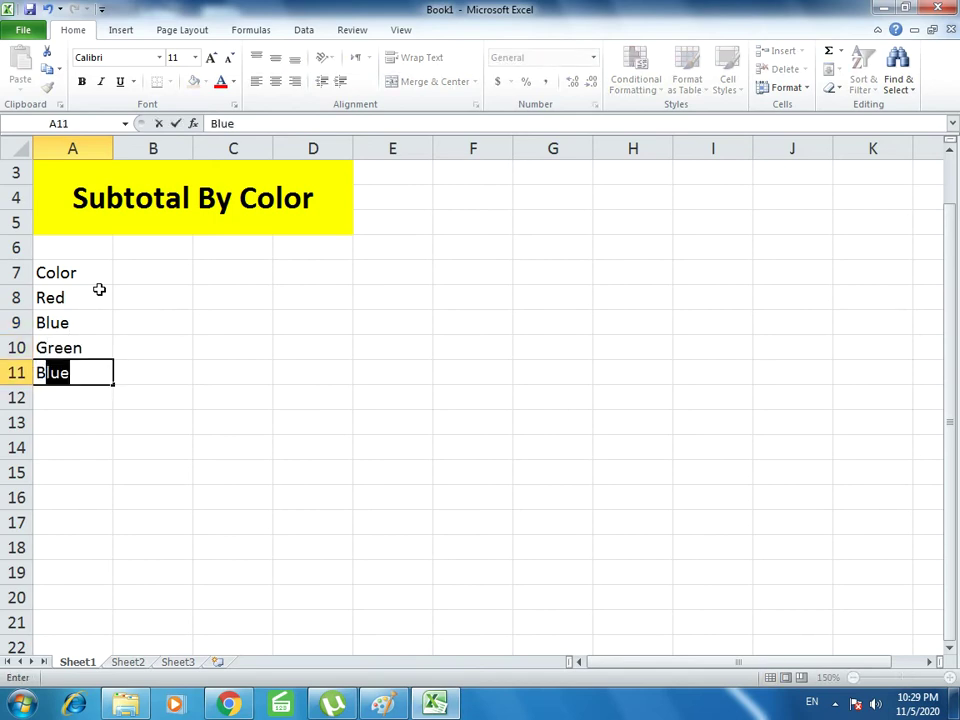
pyautogui.press('Return')
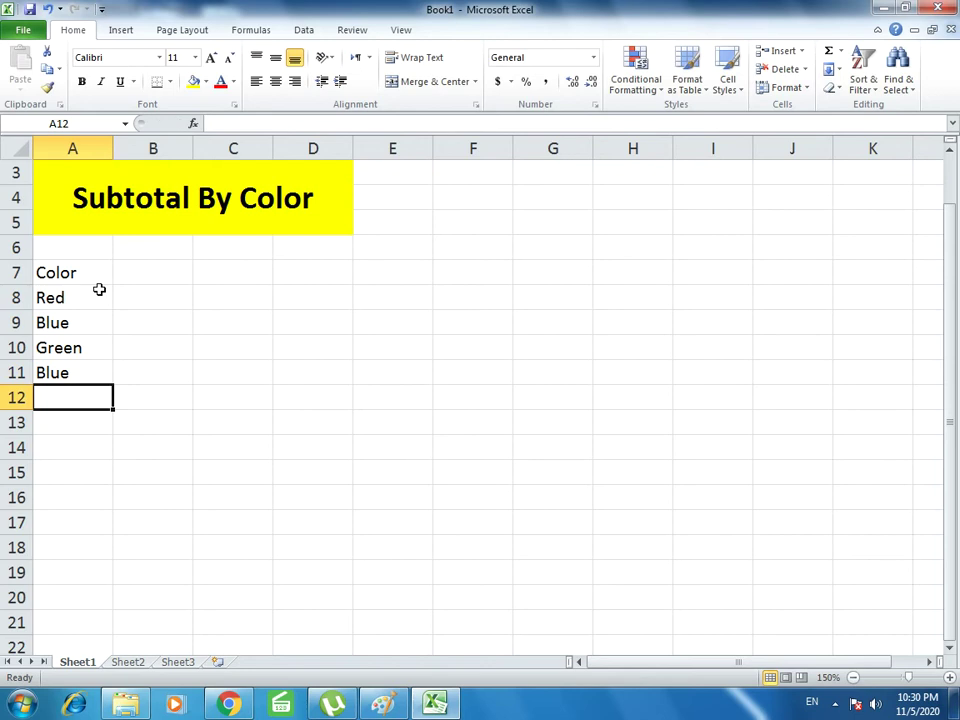
pyautogui.write('Green')
pyautogui.press('Return')
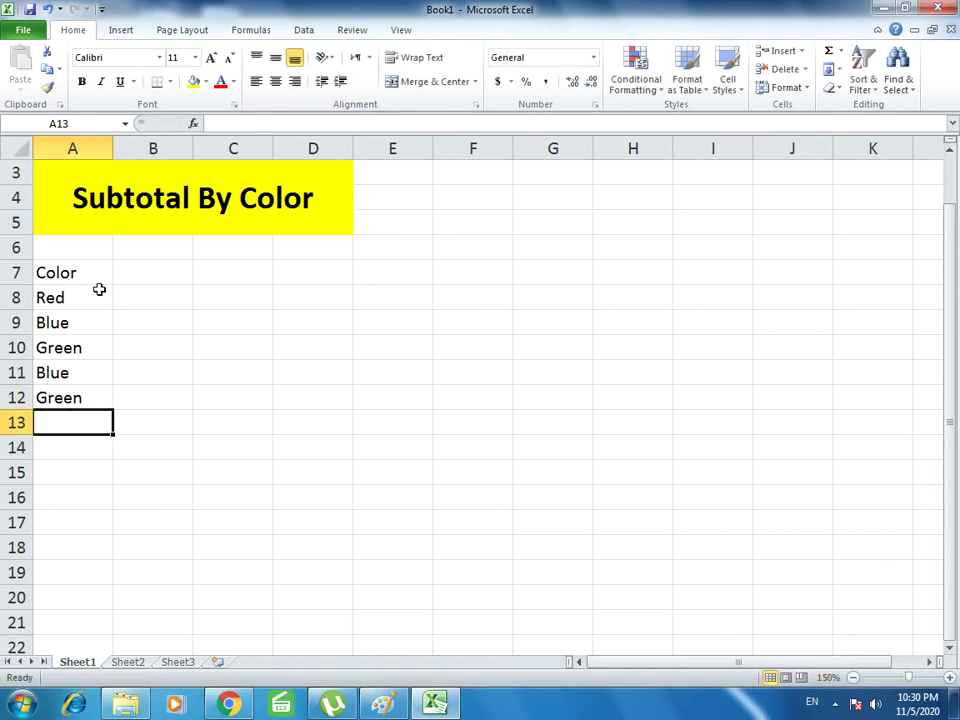
pyautogui.write('Blue')
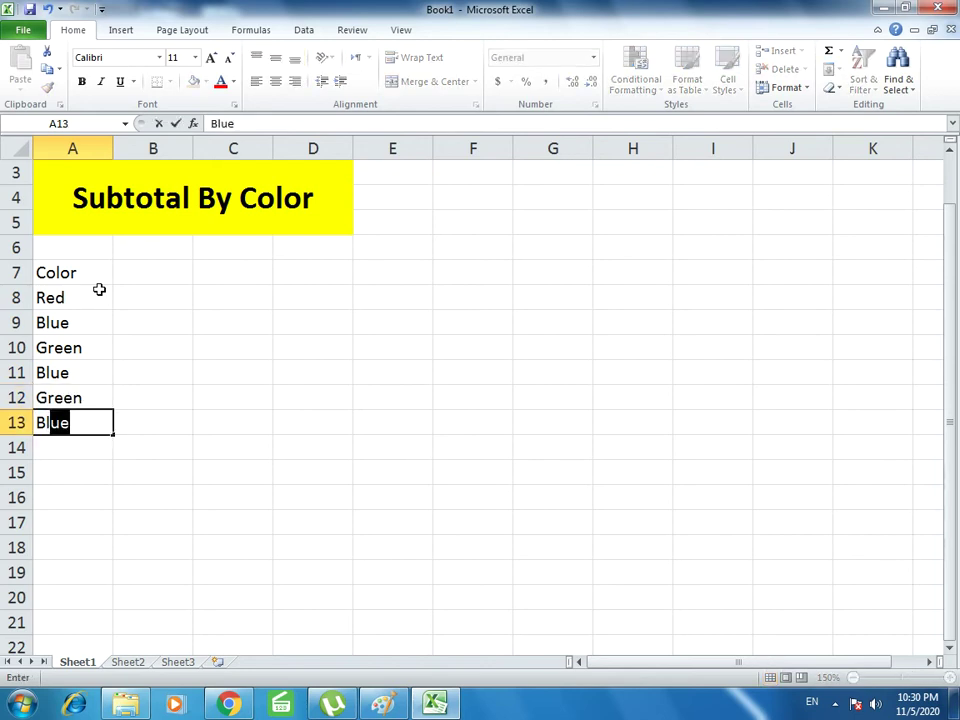
pyautogui.press('Return')
pyautogui.write('Red')
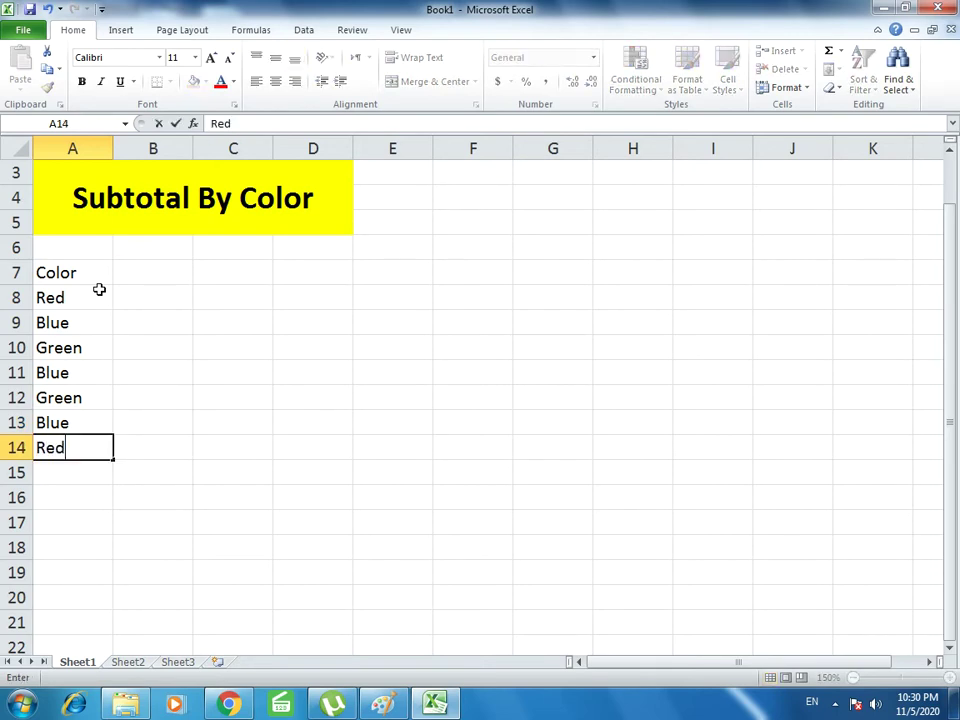
pyautogui.press('Up')
pyautogui.press('Up')
pyautogui.press('Up')
pyautogui.press('Up')
pyautogui.press('Up')
pyautogui.press('Up')
pyautogui.press('Up')
# - Add a Qty column in B7 with quantities 10, 20, 25, 30, 20, 30, 10
pyautogui.press('Right')
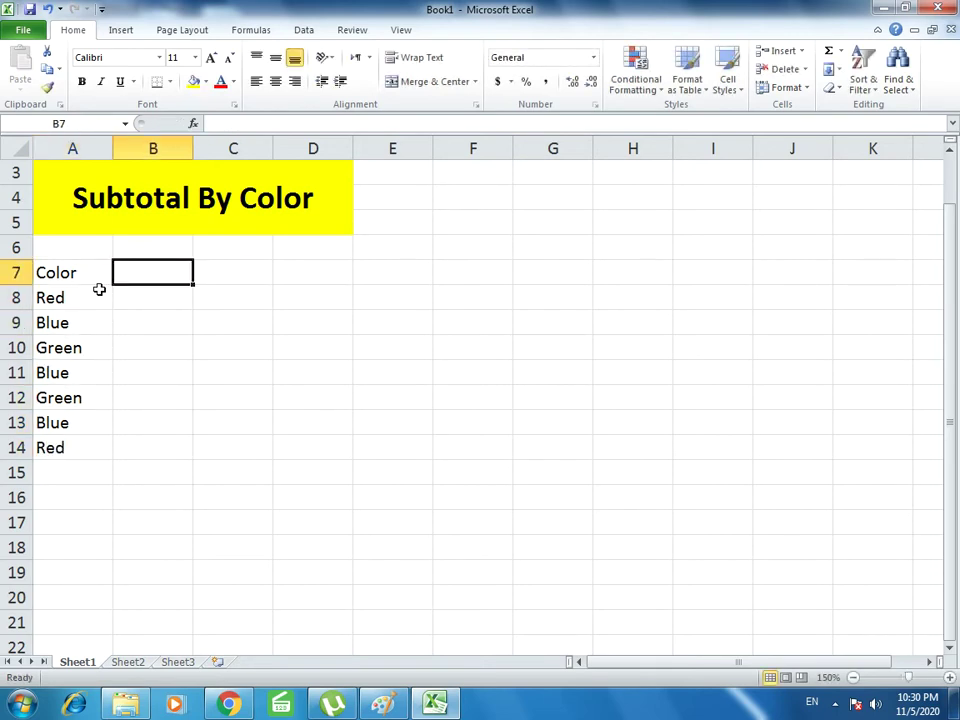
pyautogui.write('Qty')
pyautogui.press('Return')
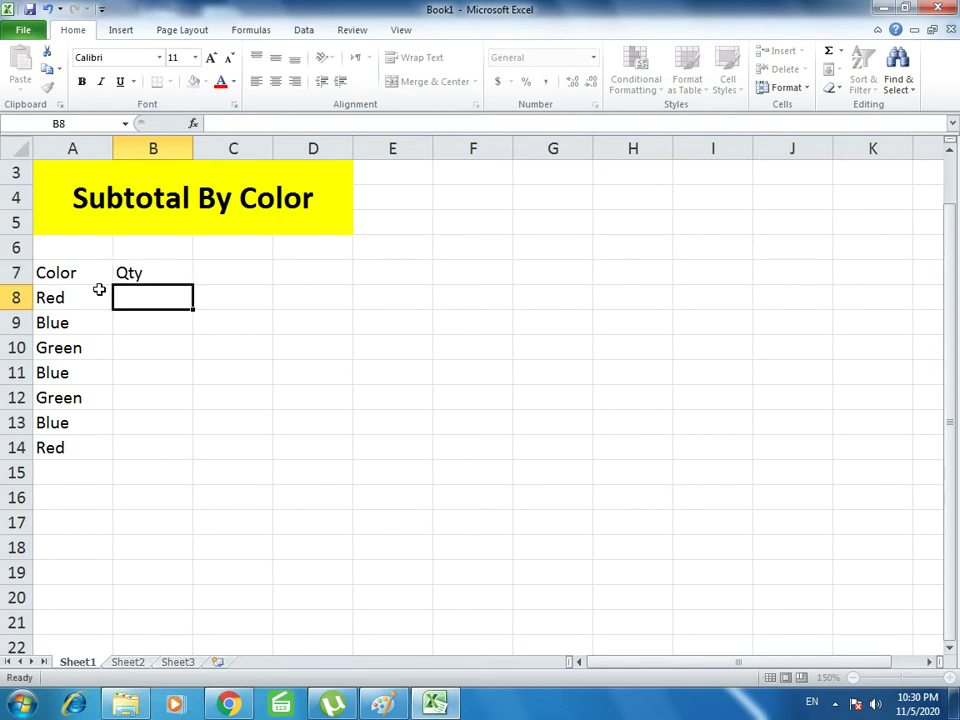
pyautogui.write('10')
pyautogui.press('Return')
pyautogui.write('2')
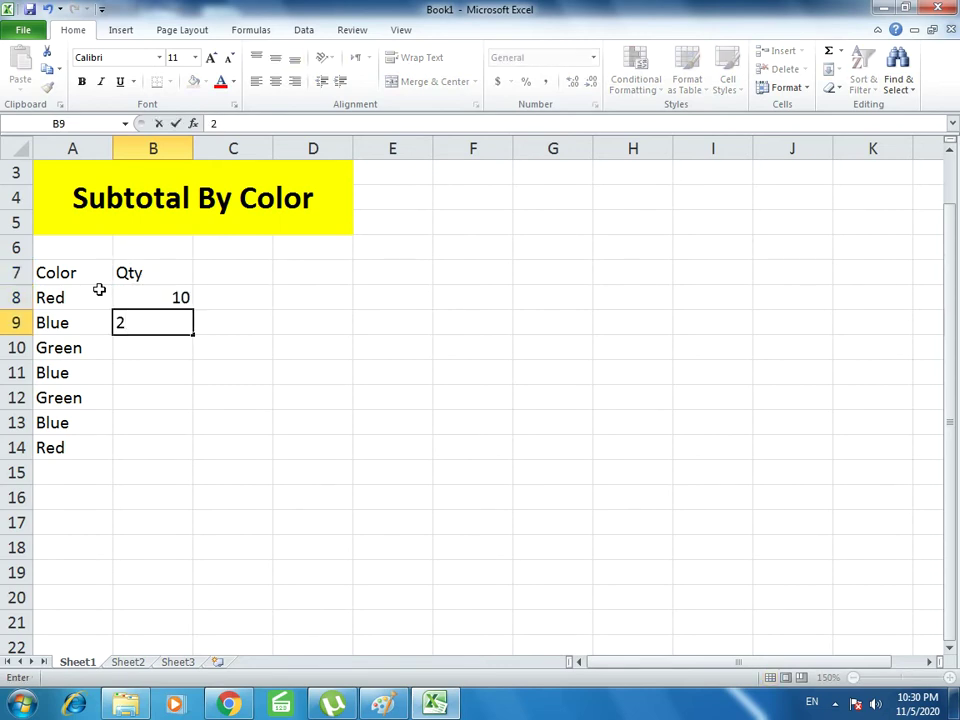
pyautogui.write('0')
pyautogui.press('Return')
pyautogui.write('25')
pyautogui.press('Return')
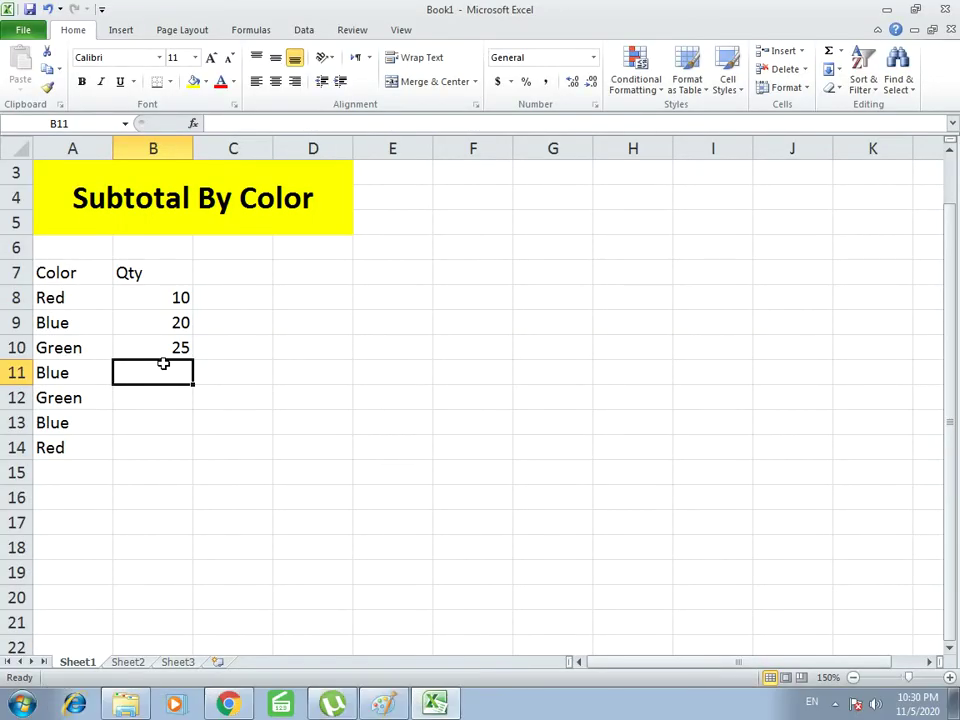
pyautogui.write('30')
pyautogui.press('Return')
pyautogui.write('20')
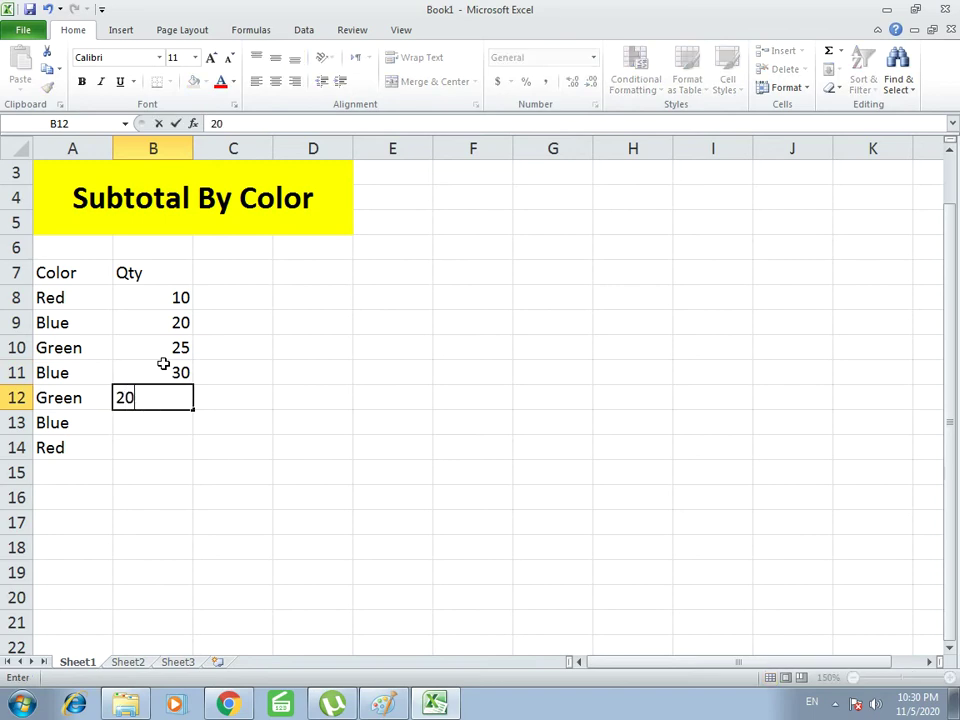
pyautogui.press('Return')
pyautogui.write('30')
pyautogui.press('Return')
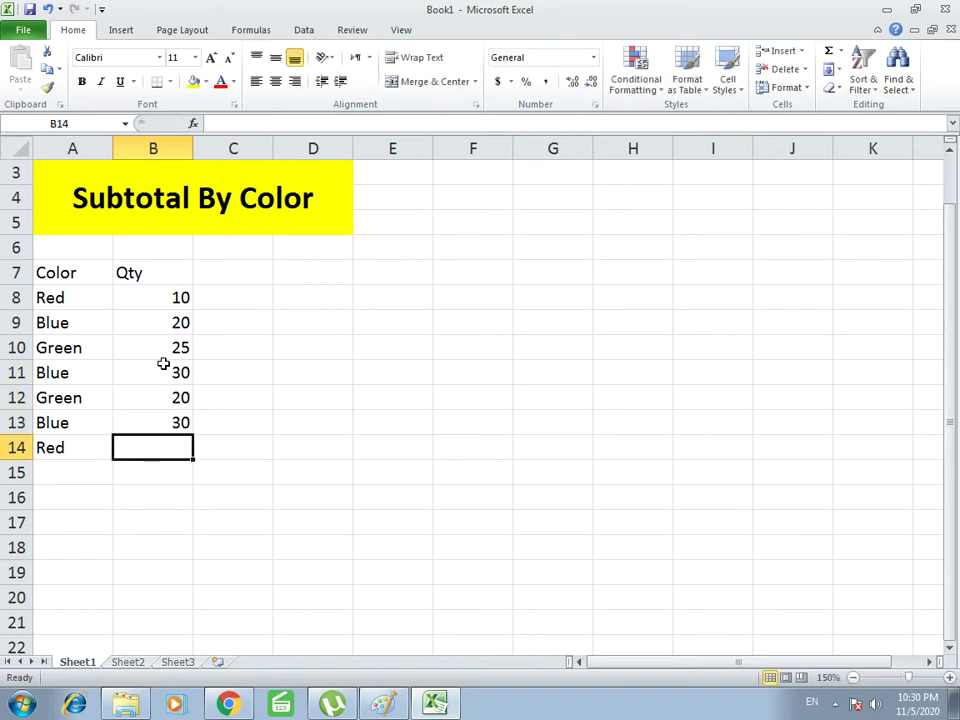
pyautogui.write('10')
pyautogui.press('Return')
# - Add an Amount column in C7 with 150, 340, 350, 510, 280, 510, 150
pyautogui.press('Up')
pyautogui.press('Up')
pyautogui.press('Up')
pyautogui.press('Up')
pyautogui.press('Up')
pyautogui.press('Up')
pyautogui.press('Up')
pyautogui.press('Up')
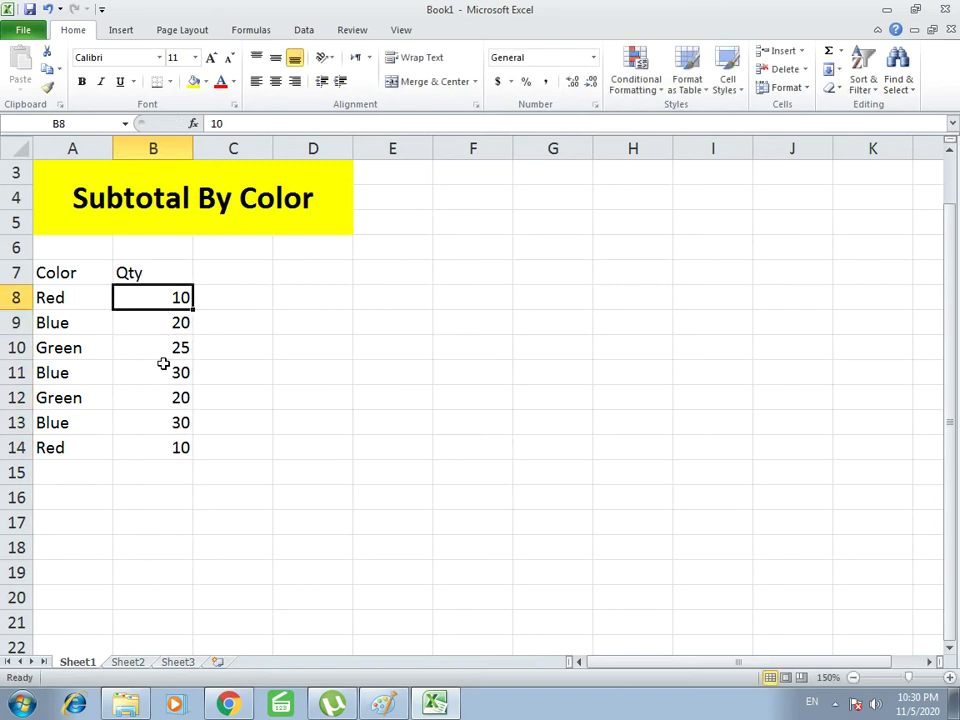
pyautogui.press('Right')
pyautogui.write('Amoun')
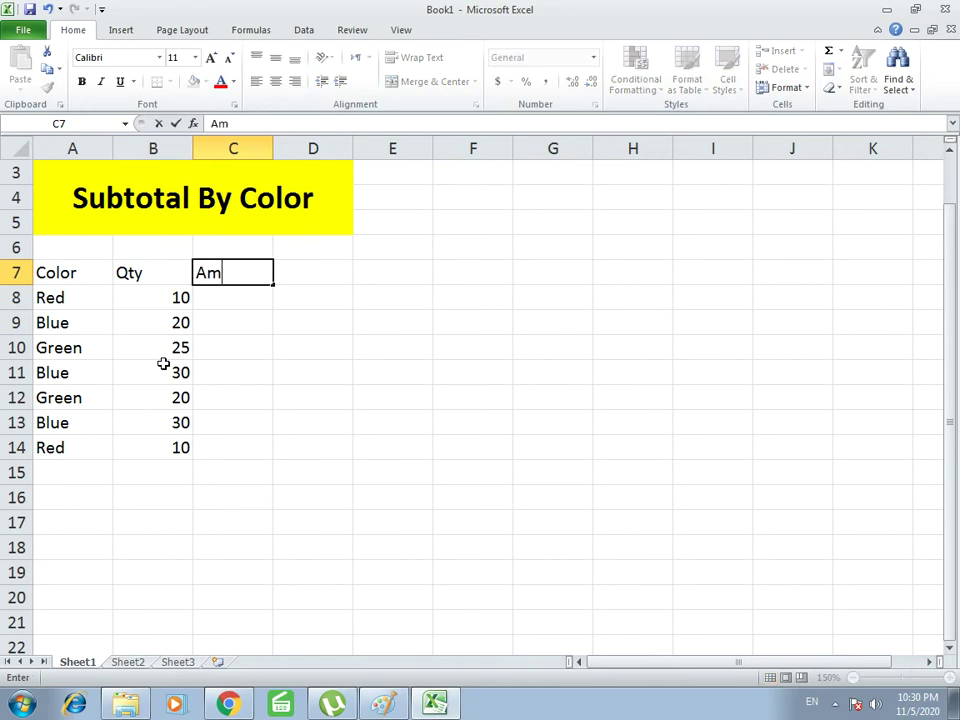
pyautogui.press('Return')
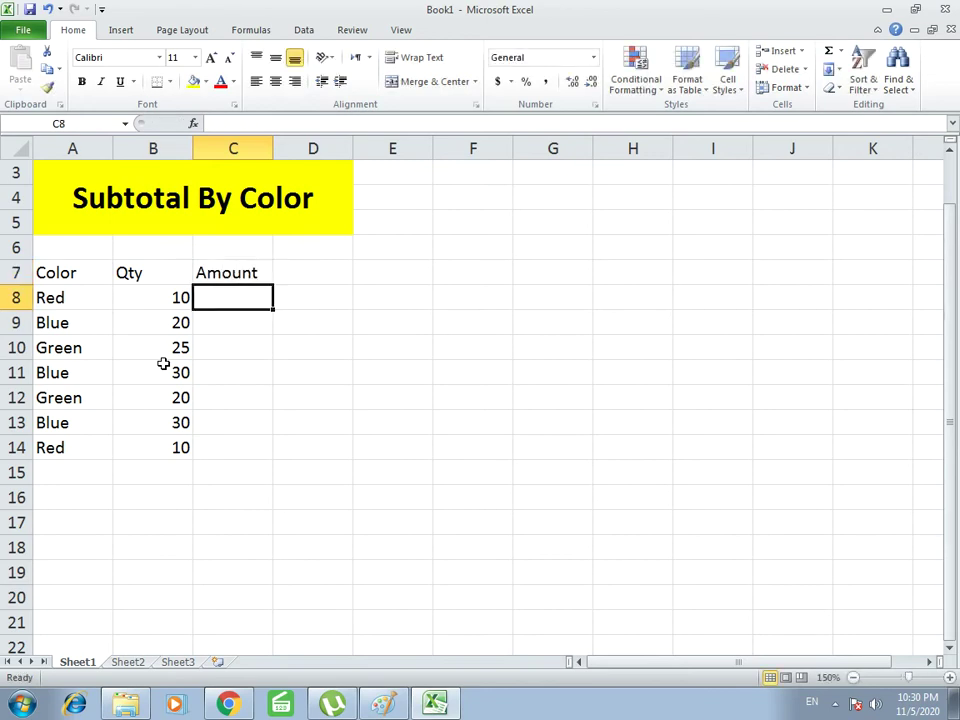
pyautogui.write('150')
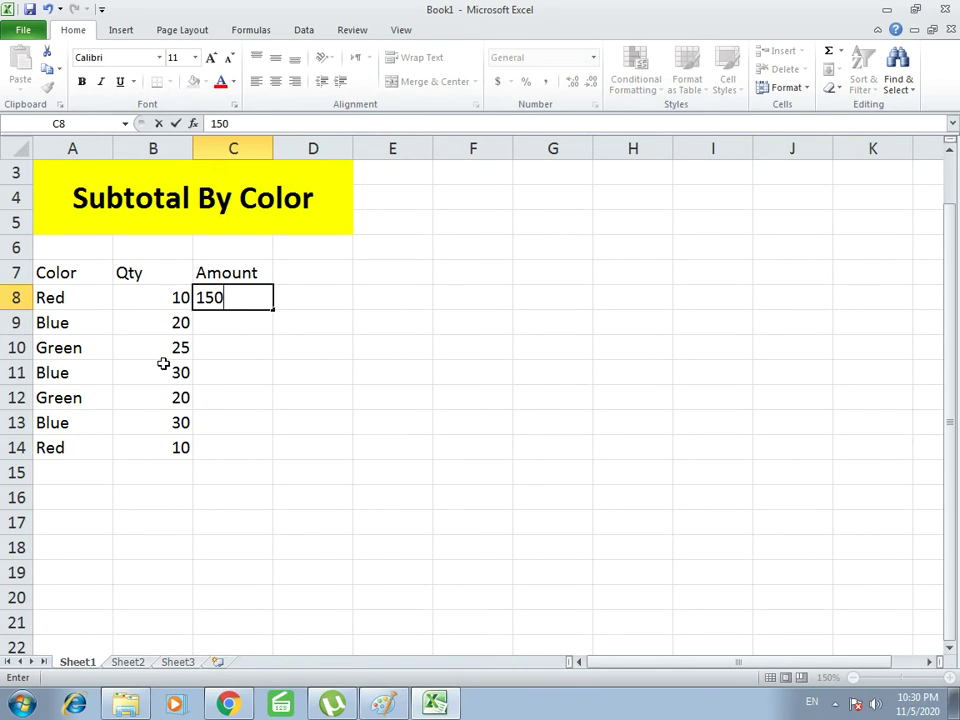
pyautogui.press('Return')
pyautogui.write('340')
pyautogui.press('Return')
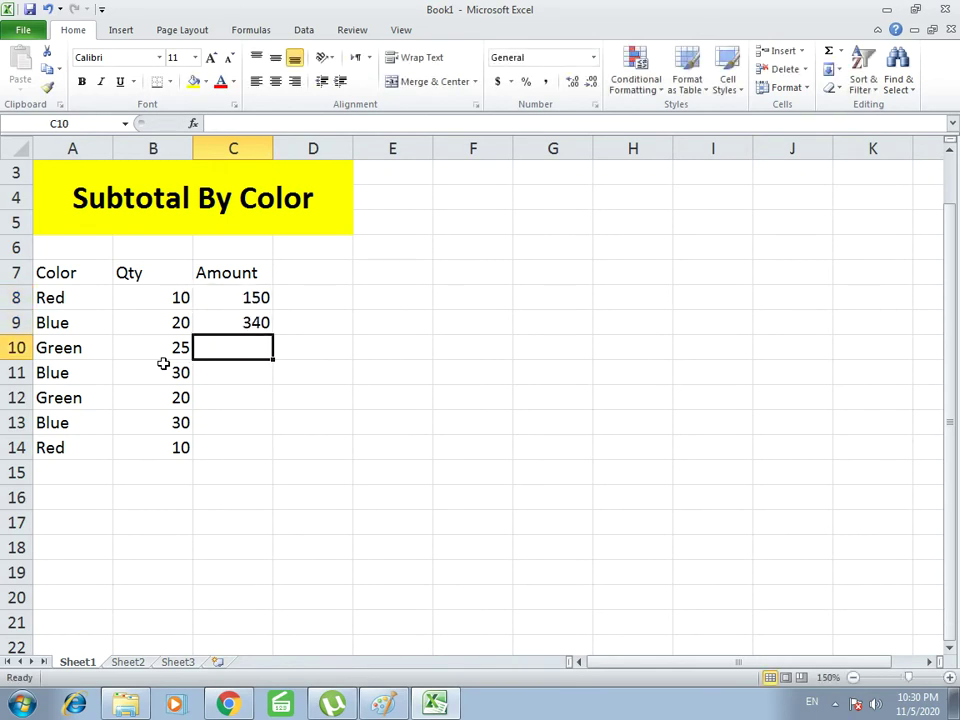
pyautogui.write('350')
pyautogui.press('Return')
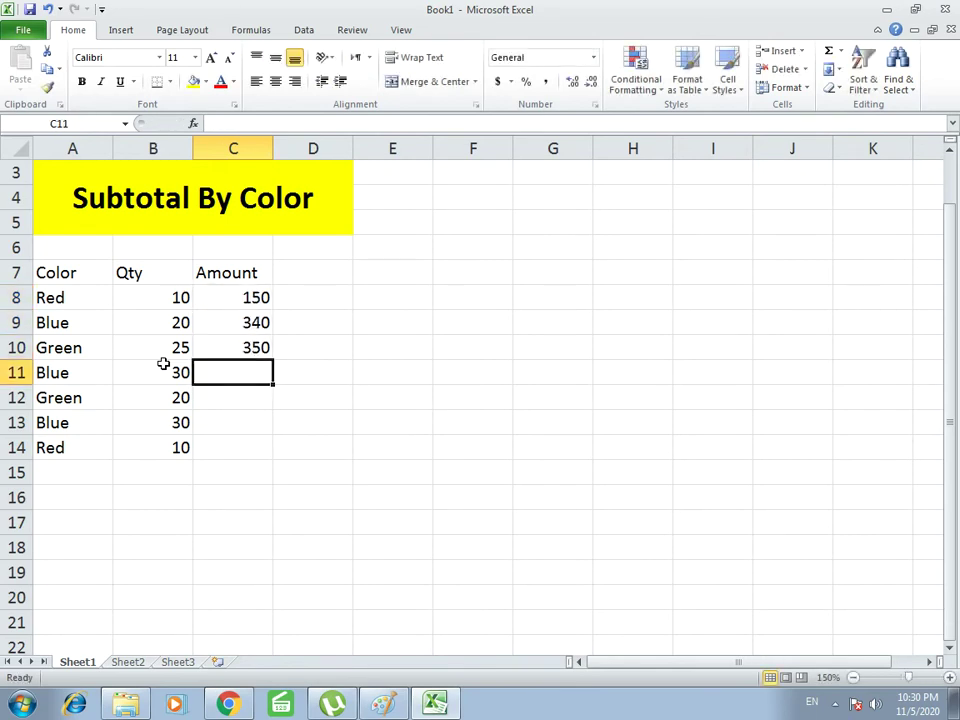
pyautogui.write('510')
pyautogui.press('Return')
pyautogui.write('280')
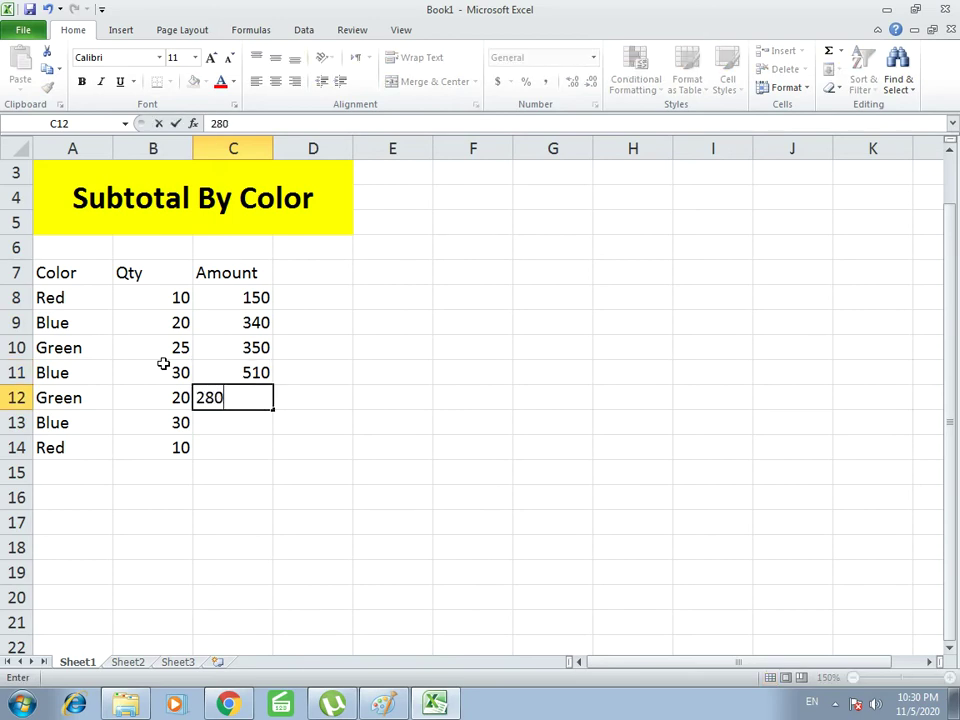
pyautogui.press('Return')
pyautogui.write('510')
pyautogui.press('Return')
pyautogui.write('150')
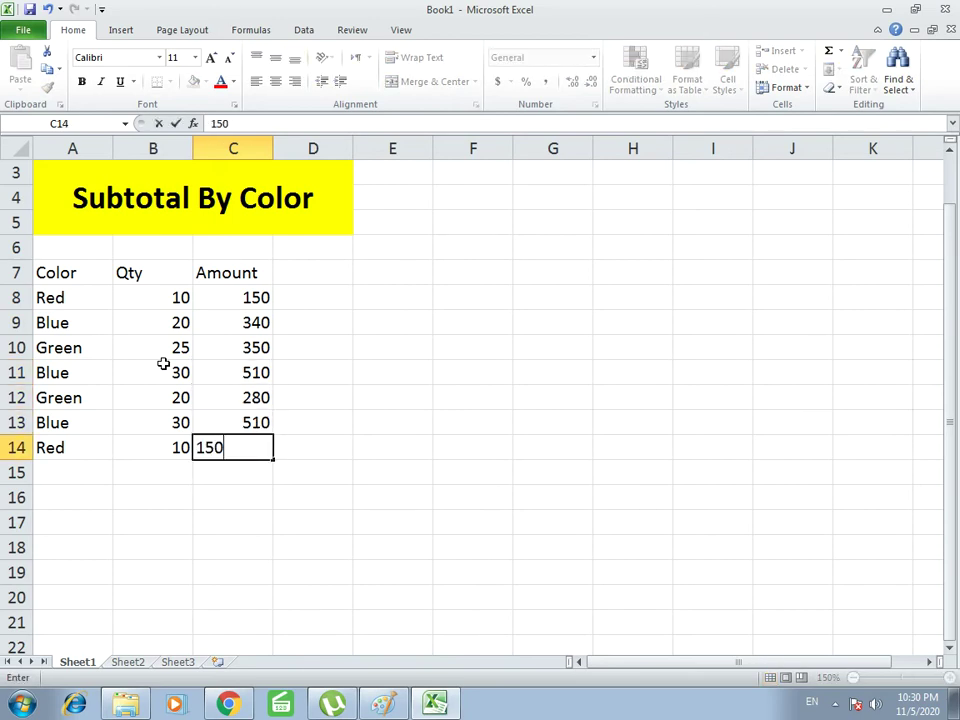
pyautogui.press('Return')
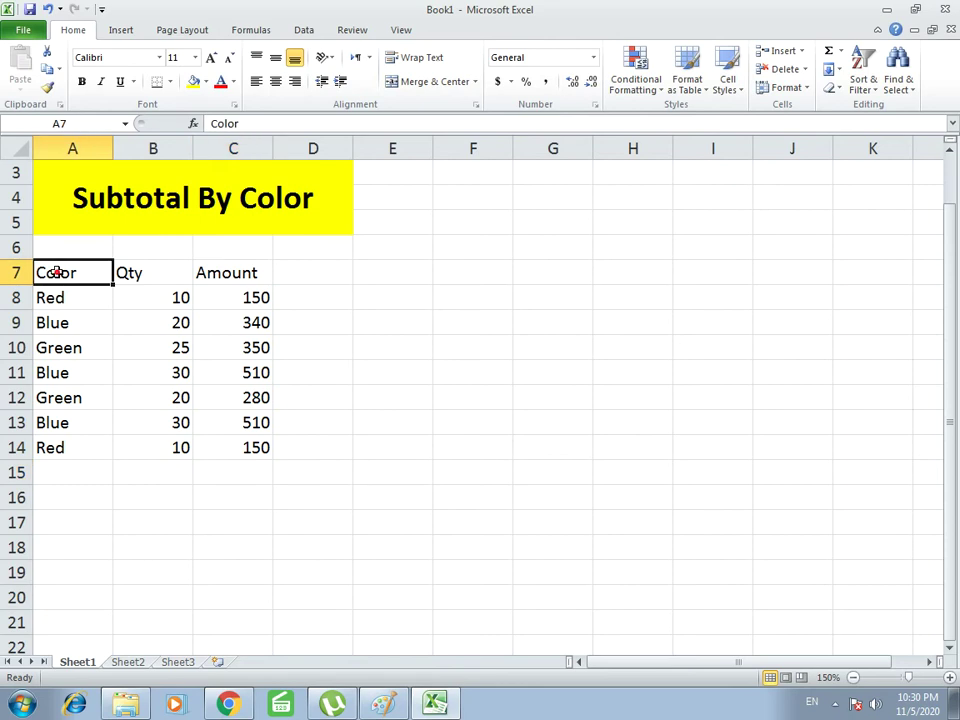
# - Center the contents of A7:C14 and apply All Borders plus Outside Borders
pyautogui.moveTo(56, 272); pyautogui.dragTo(216, 446)
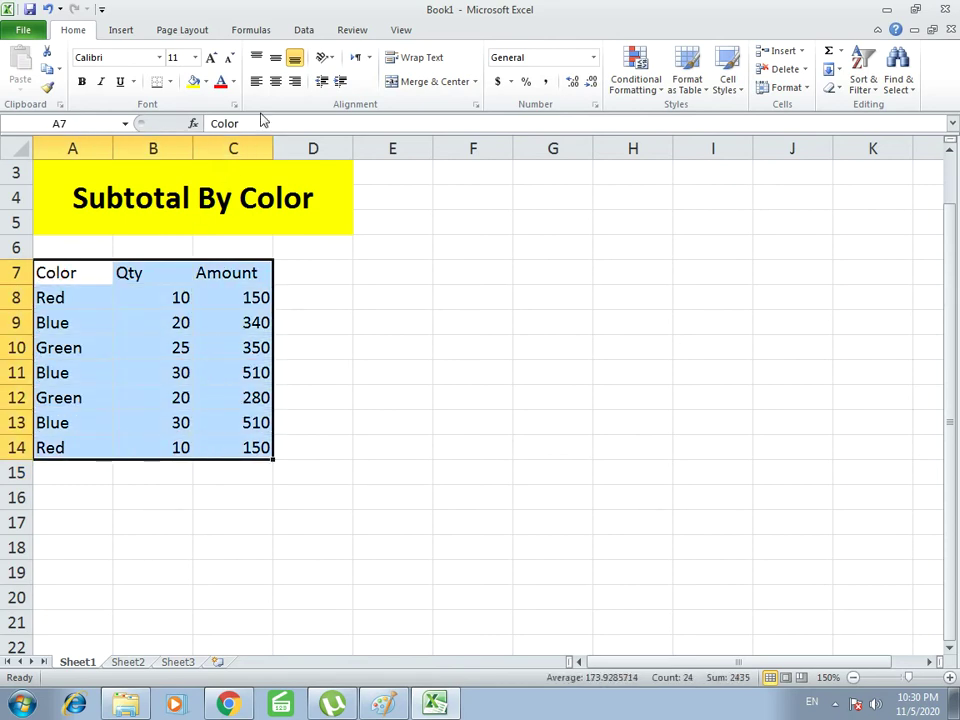
pyautogui.click(275, 60)
pyautogui.click(275, 81)
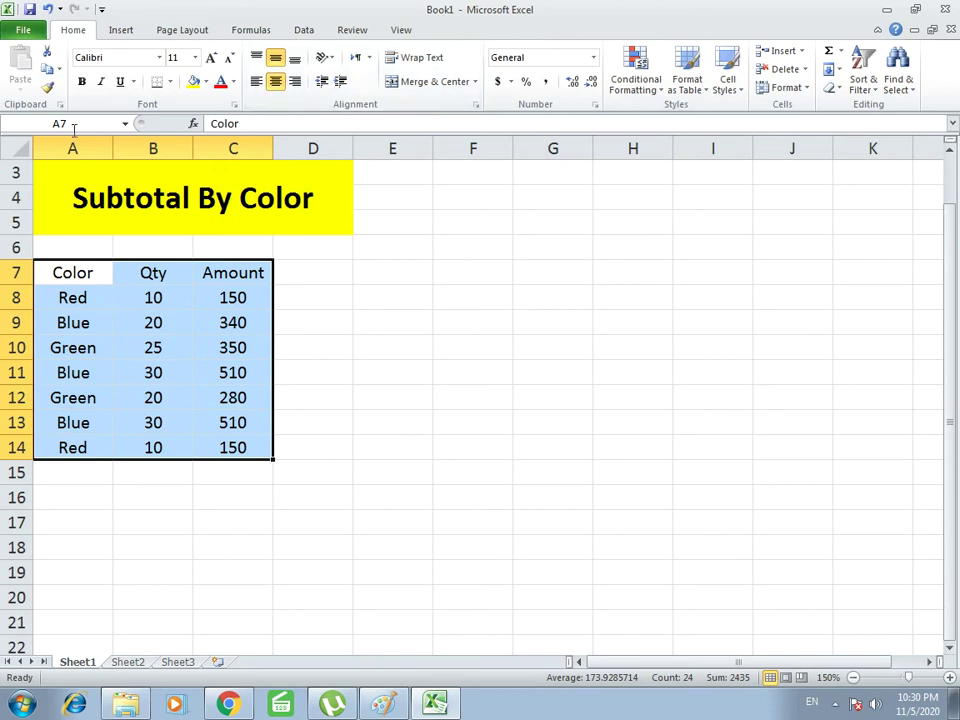
pyautogui.click(170, 82)
pyautogui.click(186, 214)
pyautogui.click(170, 82)
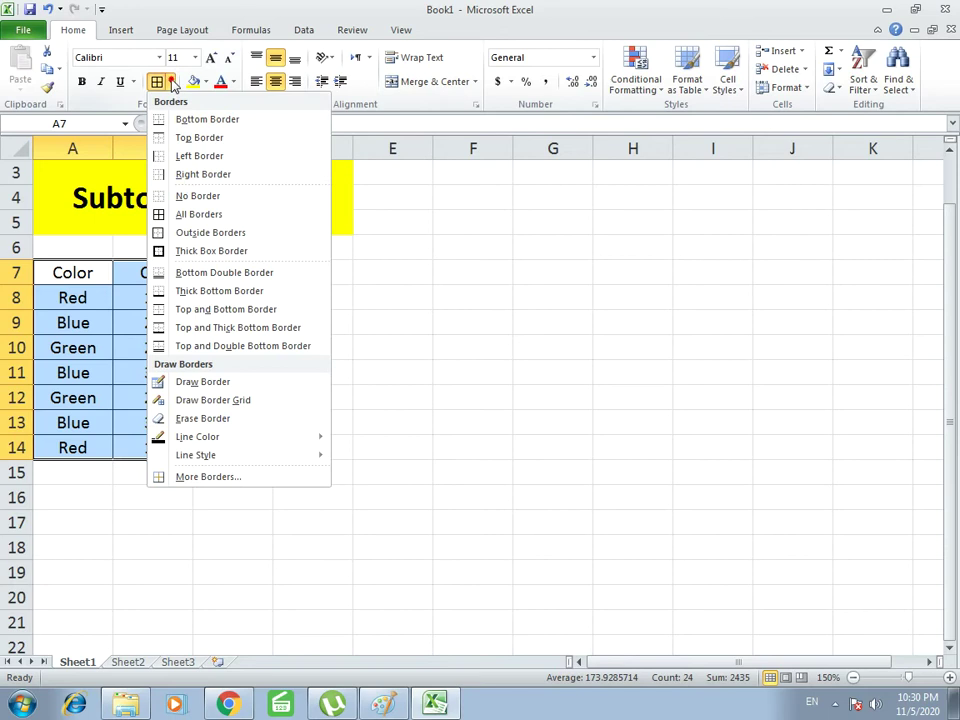
pyautogui.click(197, 232)
# - Make the Color, Qty and Amount headers in A7:C7 bold
pyautogui.moveTo(77, 278); pyautogui.dragTo(197, 266)
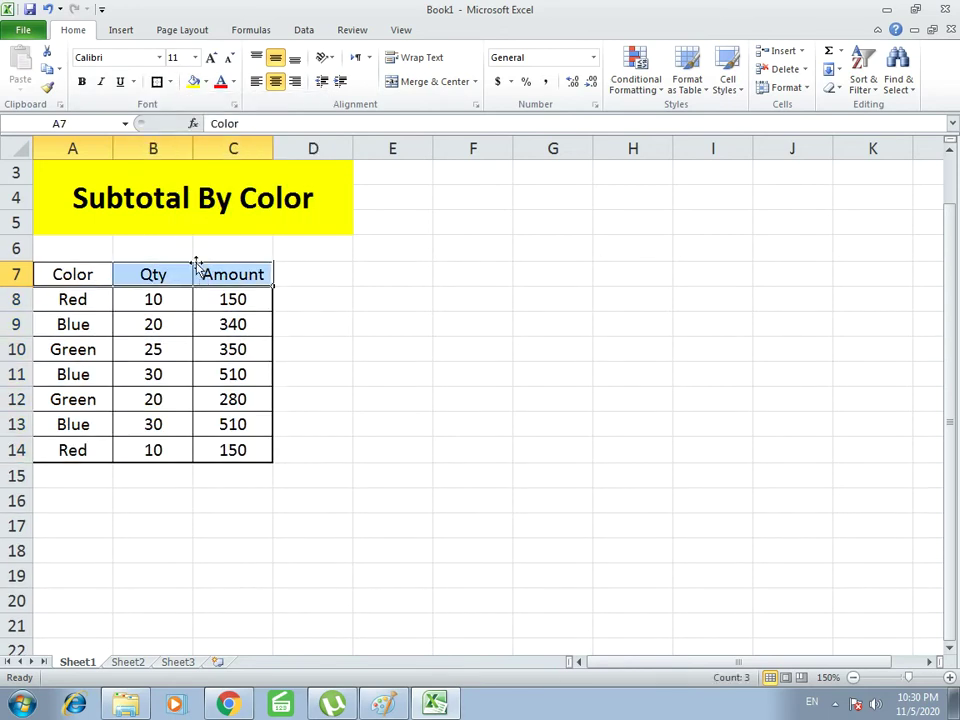
pyautogui.click(82, 81)
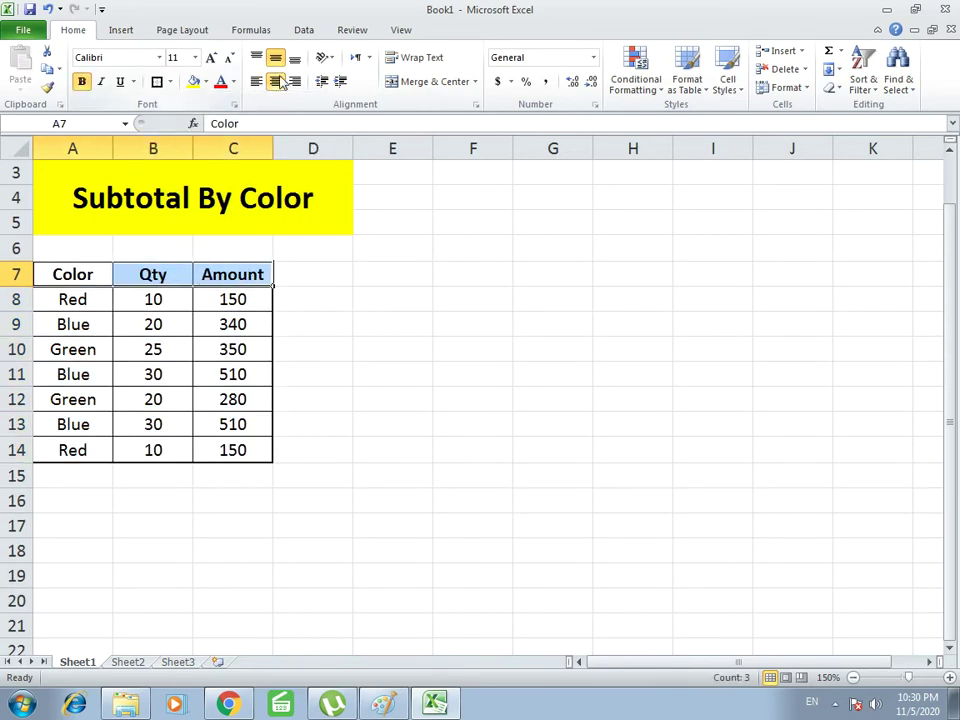
pyautogui.click(948, 678)
pyautogui.click(948, 678)
pyautogui.click(948, 678)
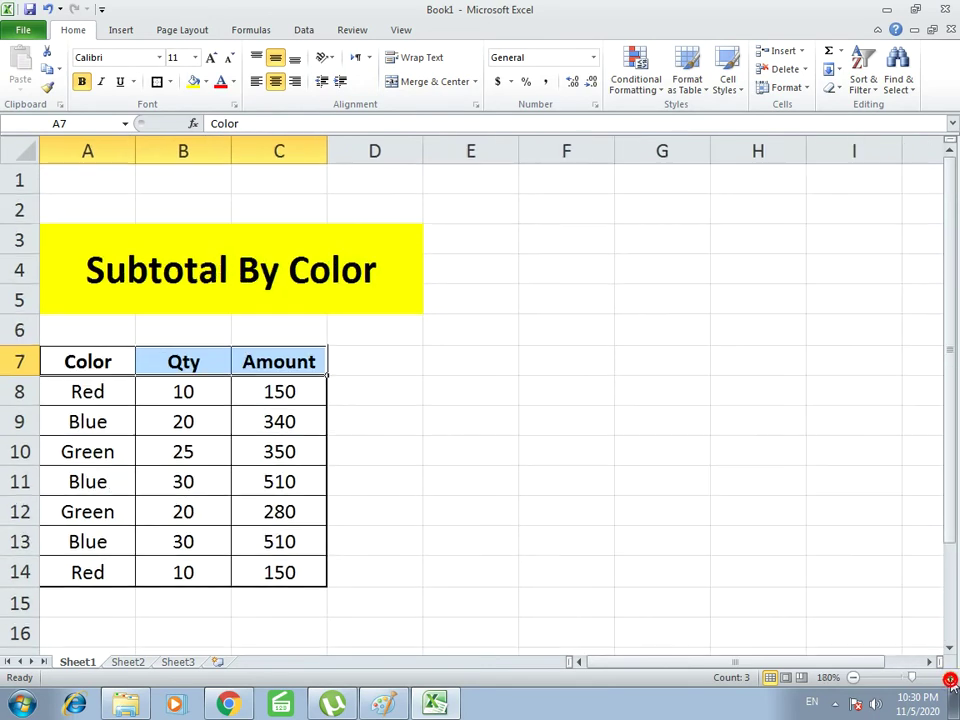
pyautogui.scroll(-1, 895, 490)
# - Fill the A7:C7 headers blue and give C8:C14 Accounting format ($150.00)
pyautogui.scroll(1, 895, 490)
pyautogui.moveTo(950, 272); pyautogui.dragTo(949, 300)
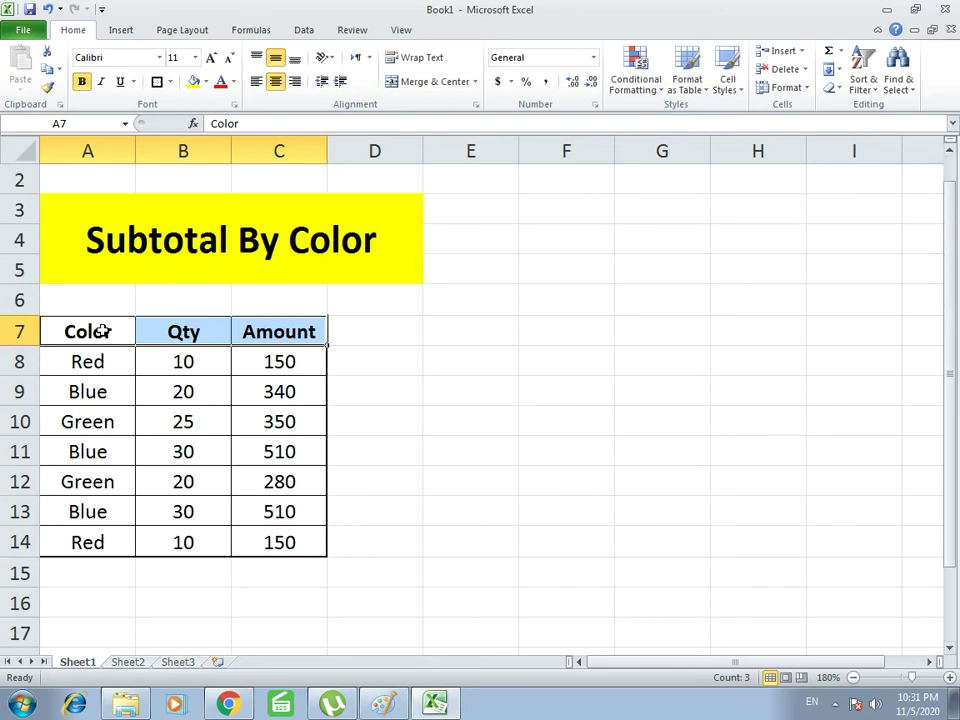
pyautogui.click(205, 84)
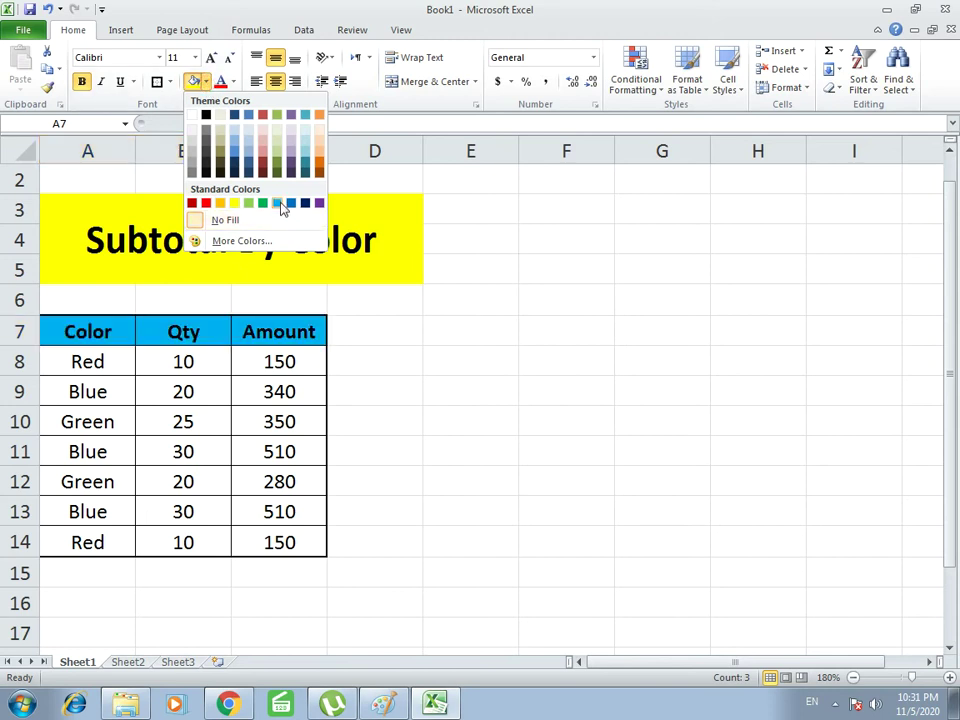
pyautogui.click(279, 204)
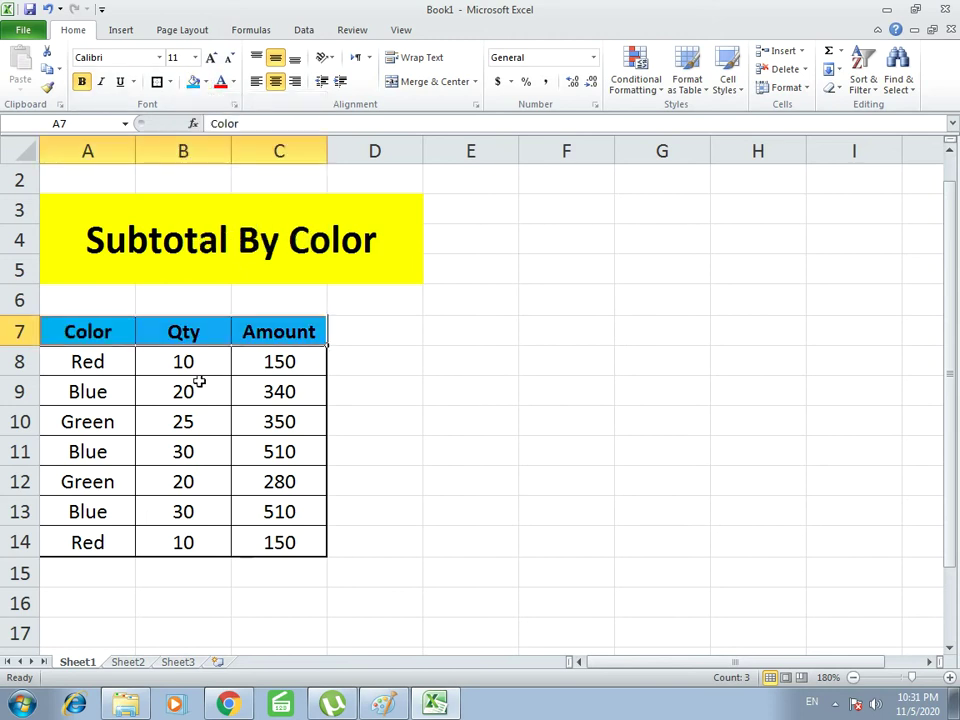
pyautogui.moveTo(256, 360); pyautogui.dragTo(274, 542)
pyautogui.click(497, 81)
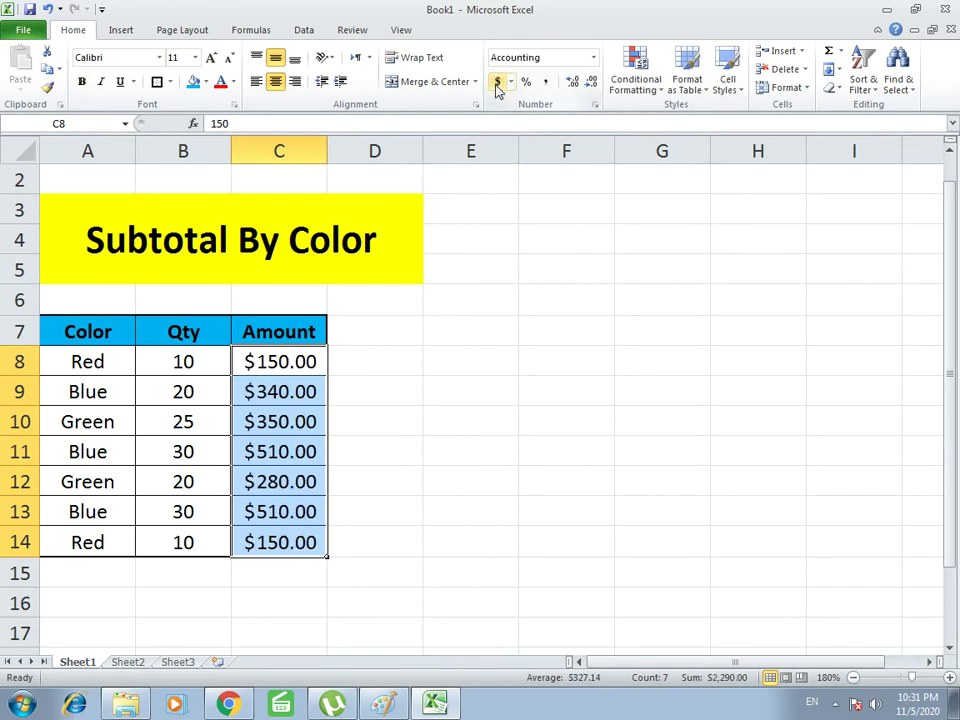
# - Start the summary table with headers Color in E7 and Total in F7
pyautogui.click(486, 330)
pyautogui.write('Co')
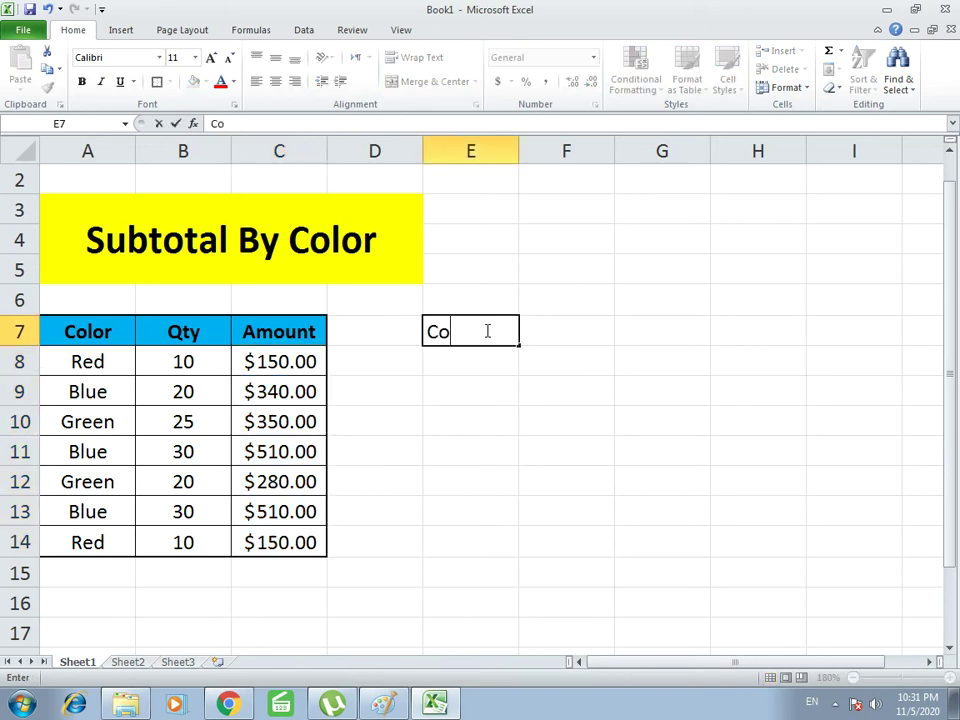
pyautogui.write('lor')
pyautogui.press('Tab')
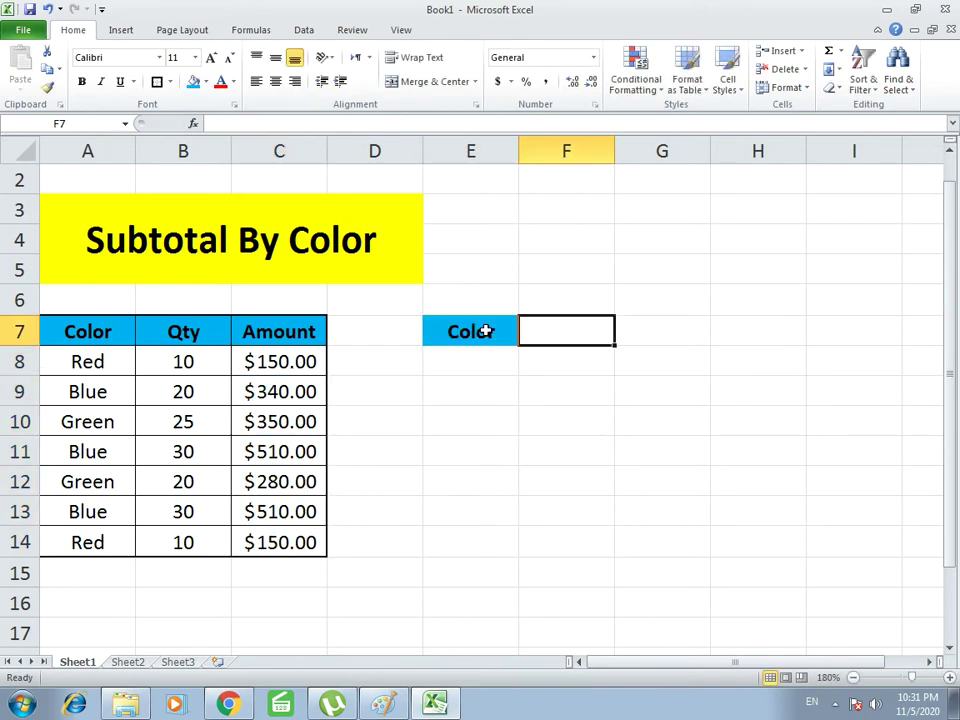
pyautogui.write('Total')
pyautogui.press('Return')
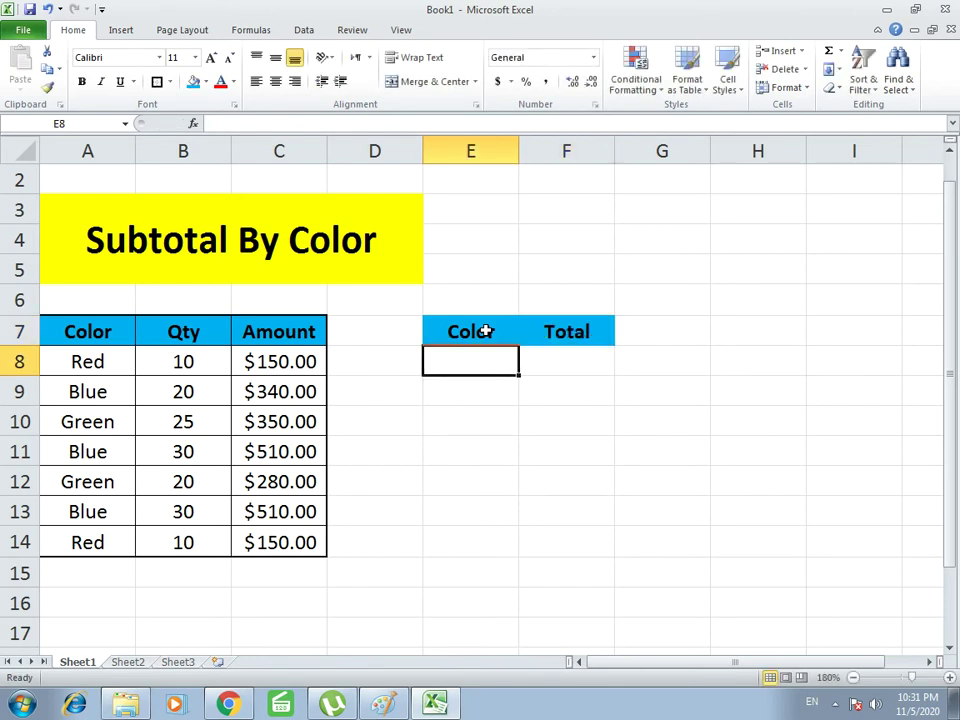
# - List Red, Blue, Green and a Total label down E8:E11
pyautogui.write('Red')
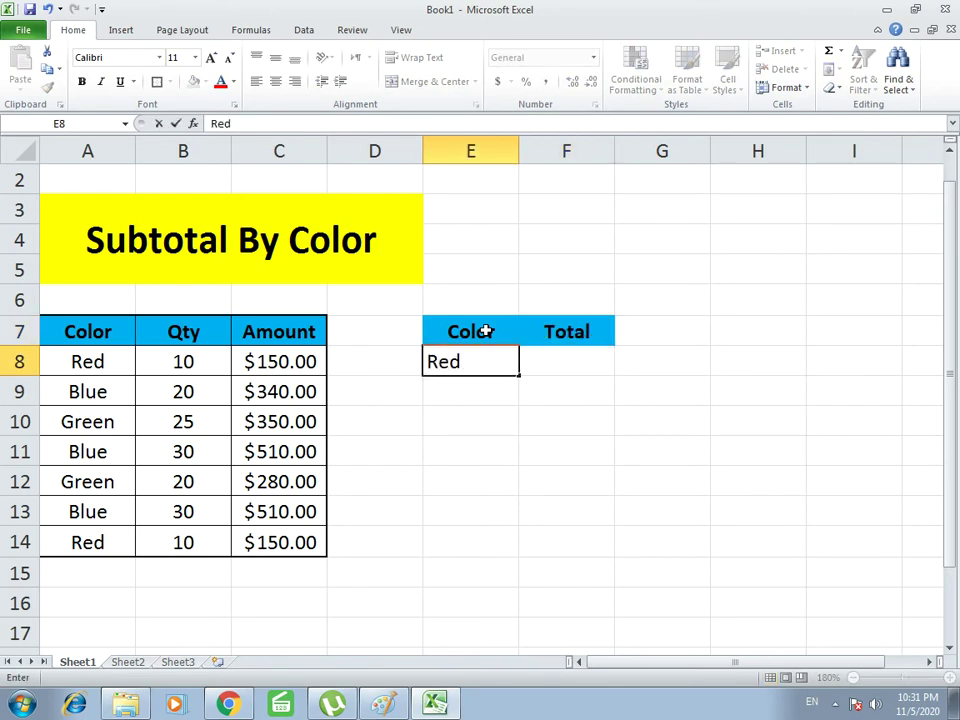
pyautogui.press('Return')
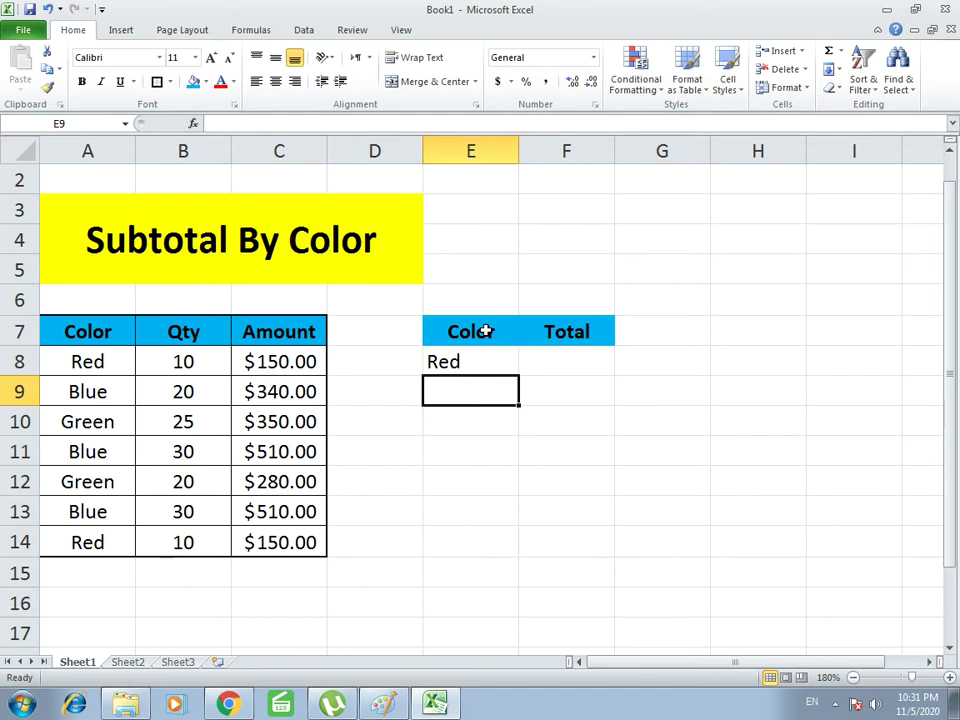
pyautogui.write('Blue')
pyautogui.press('Return')
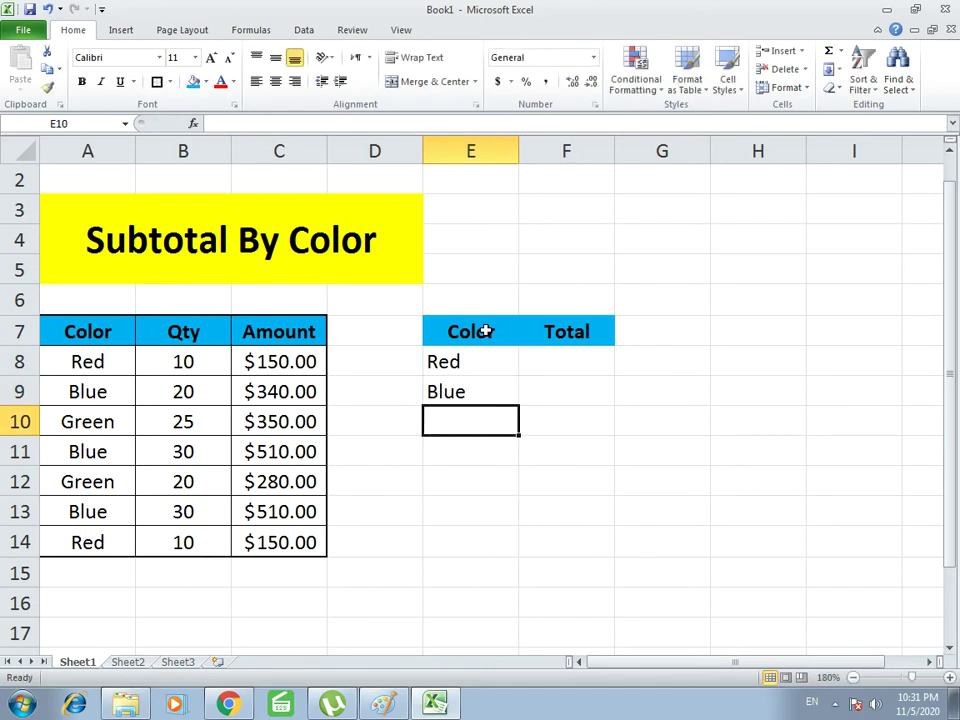
pyautogui.write('Green')
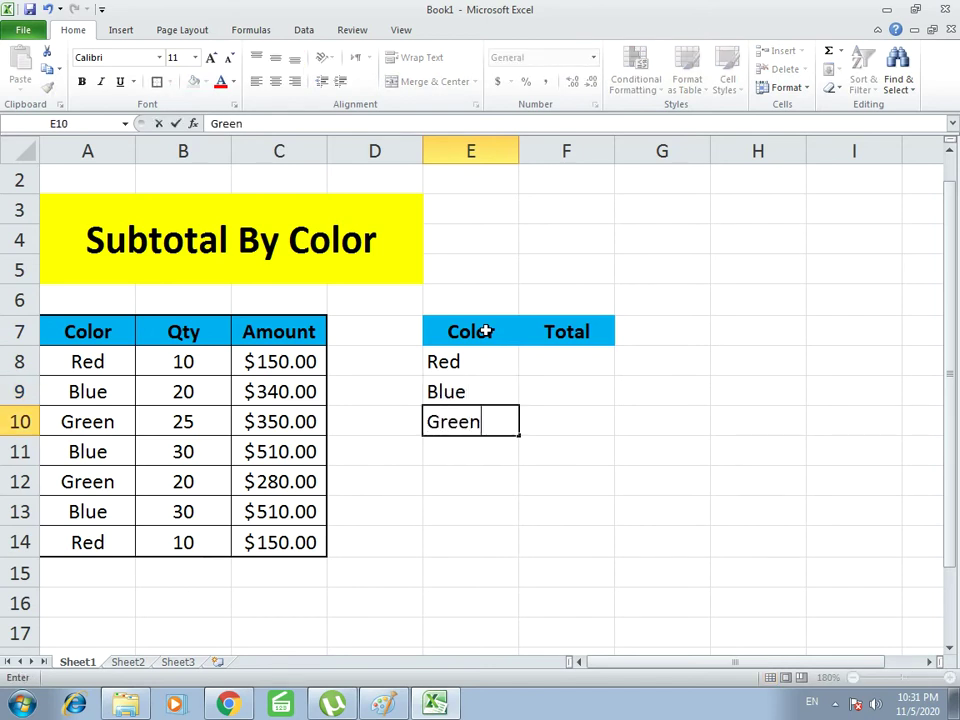
pyautogui.press('Return')
pyautogui.write('Toat')
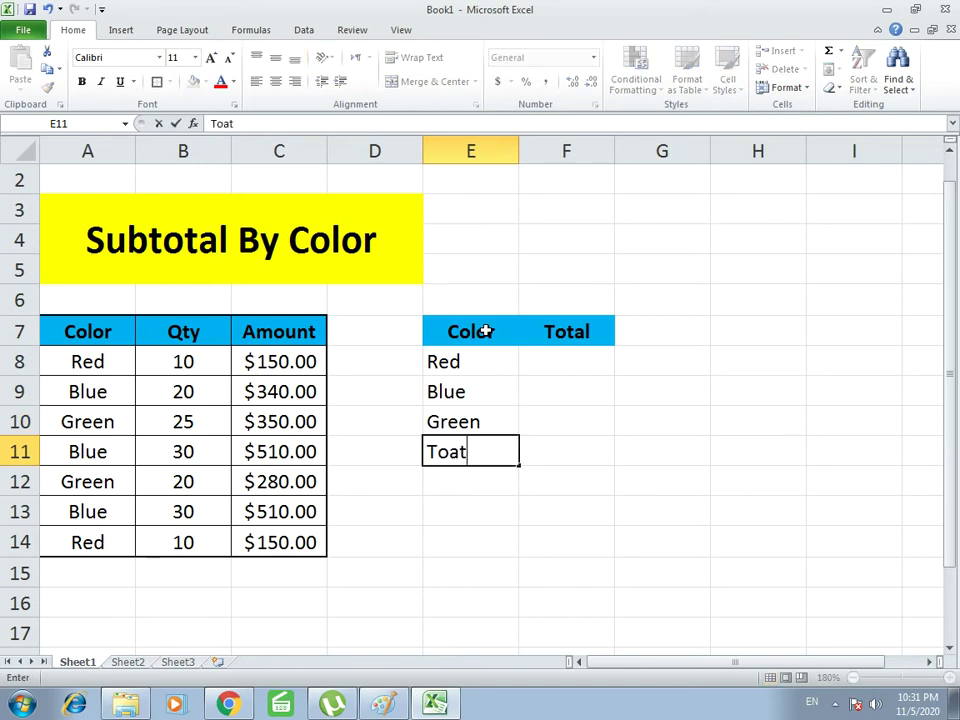
pyautogui.press('BackSpace')
pyautogui.press('BackSpace')
pyautogui.write('tal')
pyautogui.press('Return')
pyautogui.press('Up')
# - Apply All Borders to E7:F11 and a Thick Box Border around the Total row E11:F11
pyautogui.moveTo(505, 338); pyautogui.dragTo(560, 455)
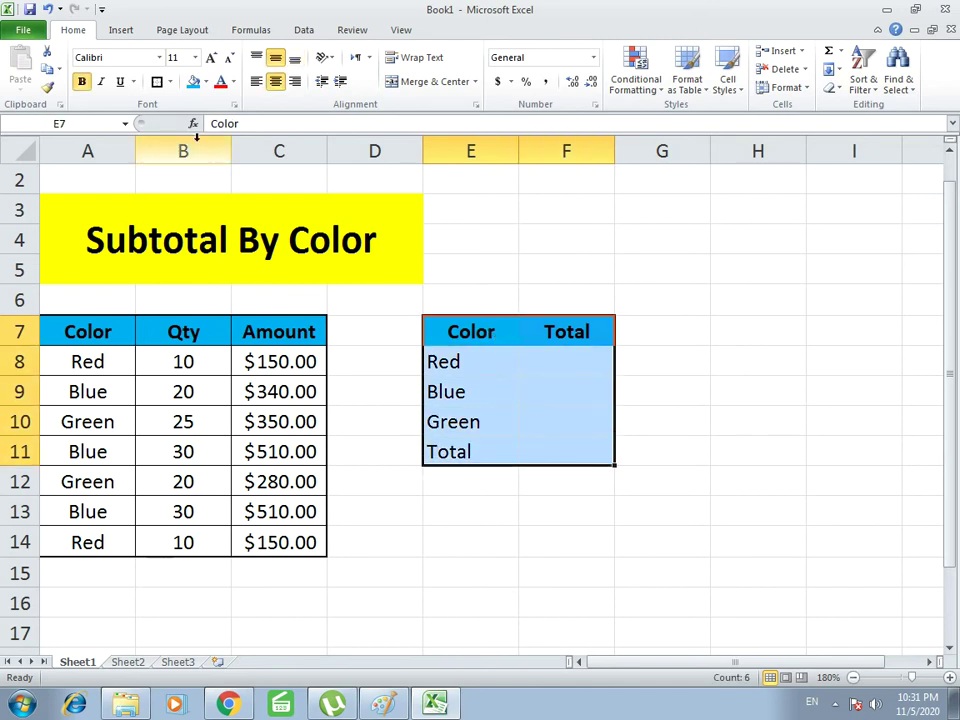
pyautogui.click(168, 82)
pyautogui.click(212, 214)
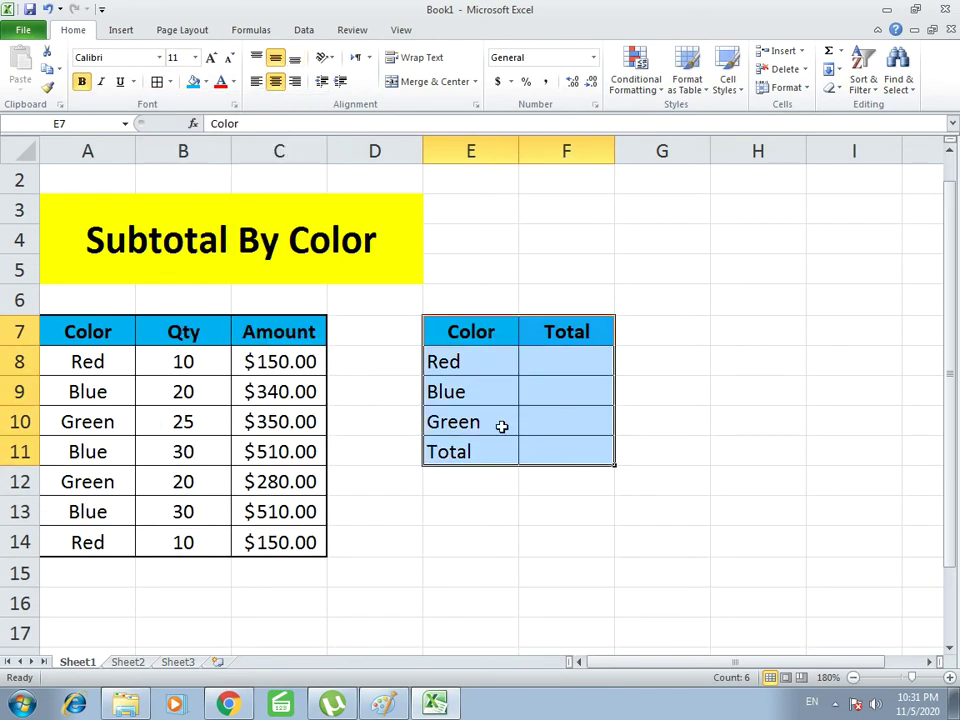
pyautogui.moveTo(461, 451); pyautogui.dragTo(575, 455)
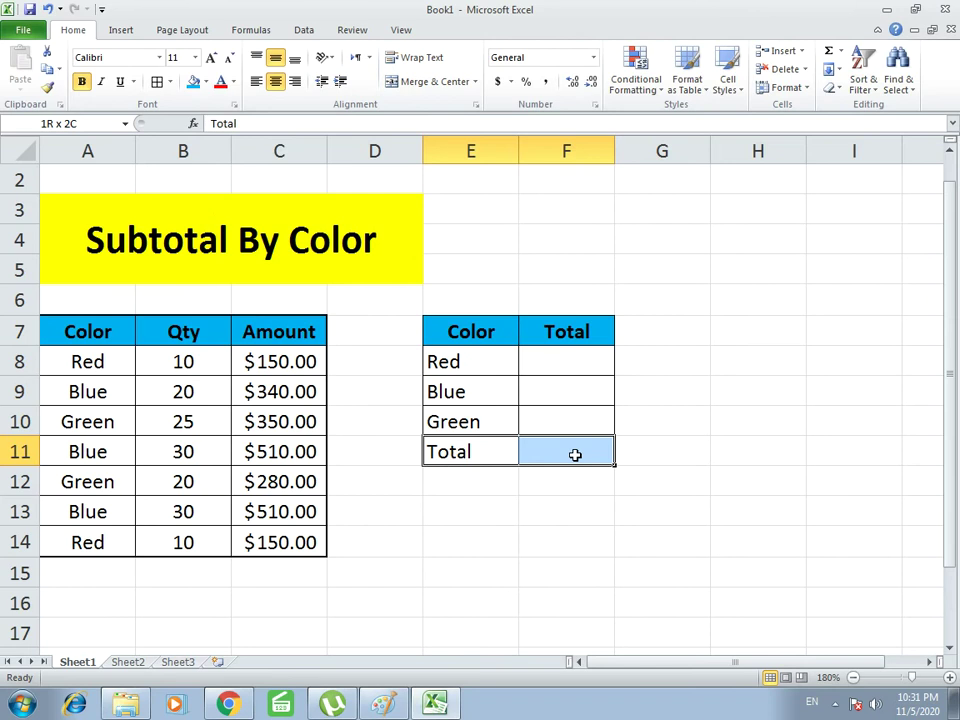
pyautogui.click(169, 82)
pyautogui.click(176, 251)
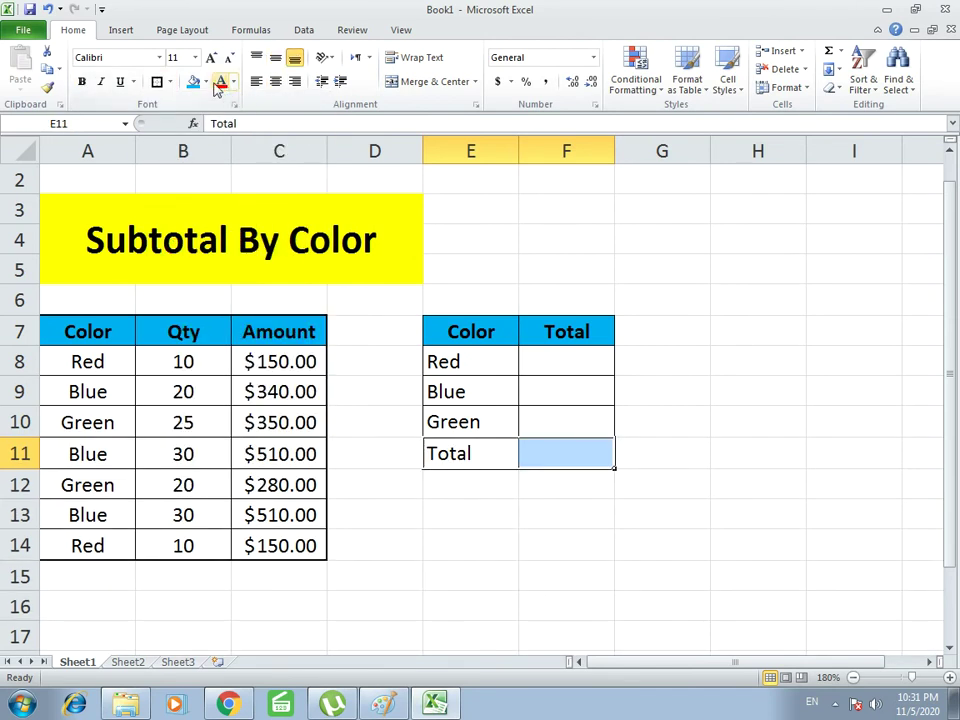
pyautogui.click(467, 453)
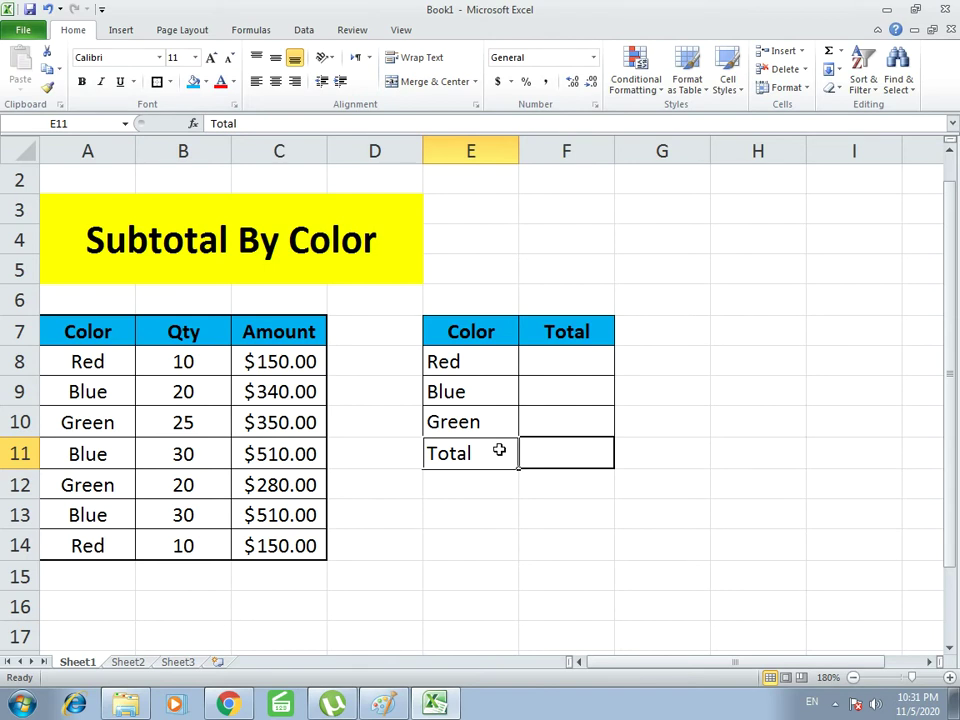
# - Fill the Total row light olive green and give F8:F11 Accounting format
pyautogui.moveTo(497, 448); pyautogui.dragTo(540, 452)
pyautogui.click(207, 84)
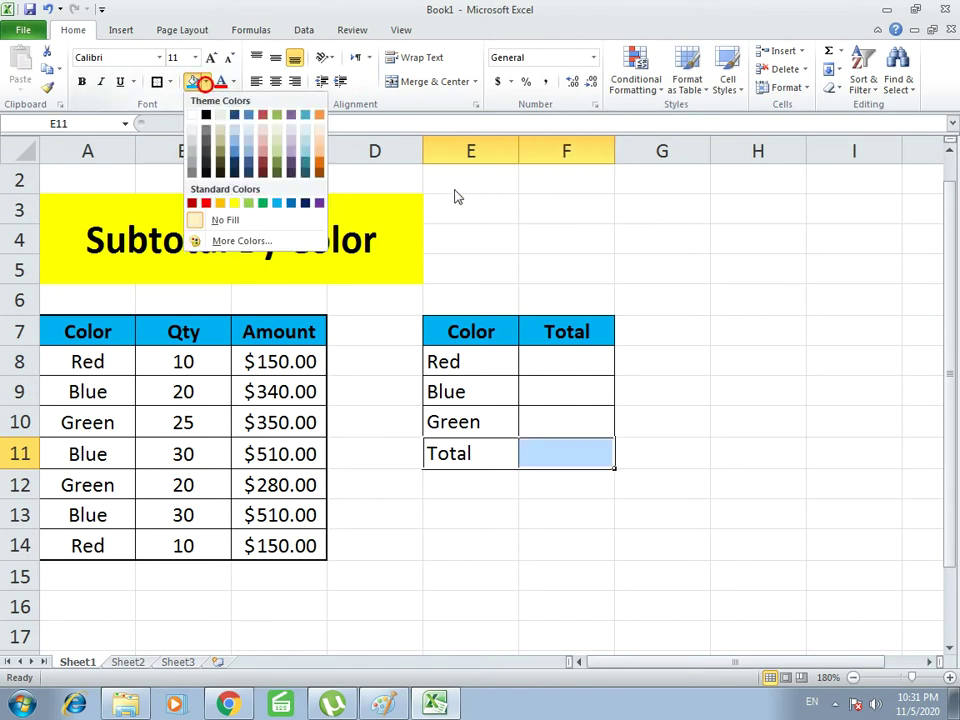
pyautogui.click(278, 138)
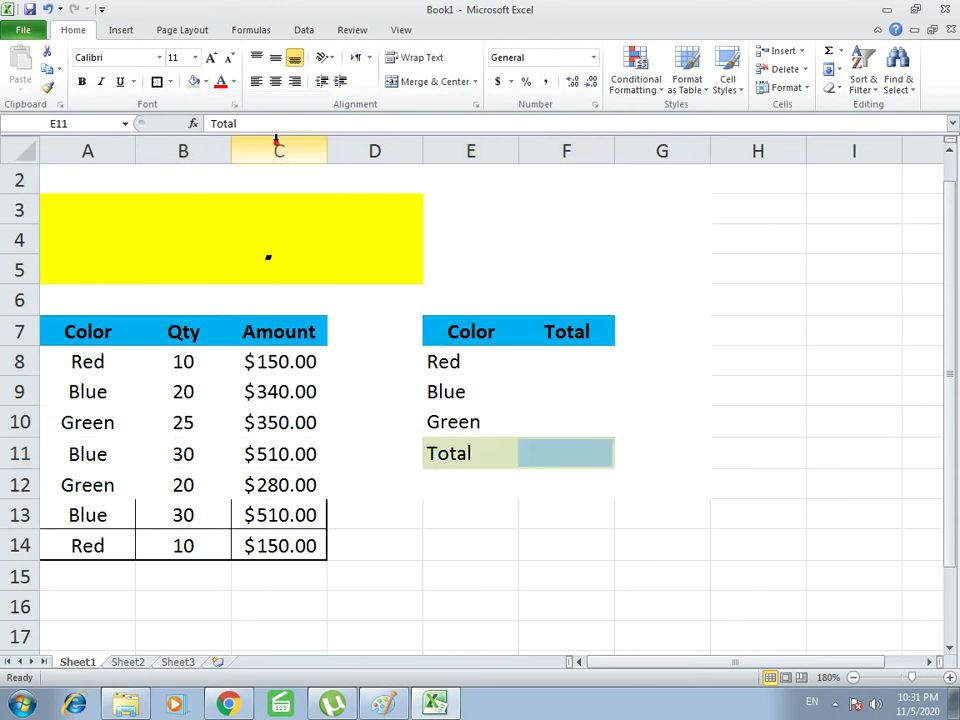
pyautogui.click(545, 364)
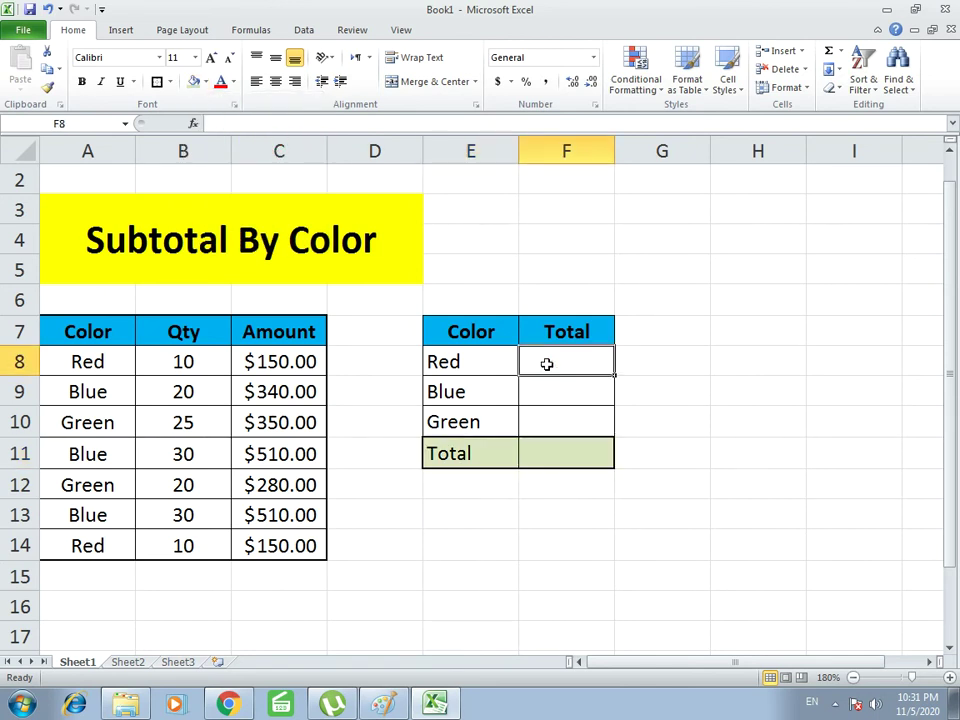
pyautogui.moveTo(546, 363); pyautogui.dragTo(555, 452)
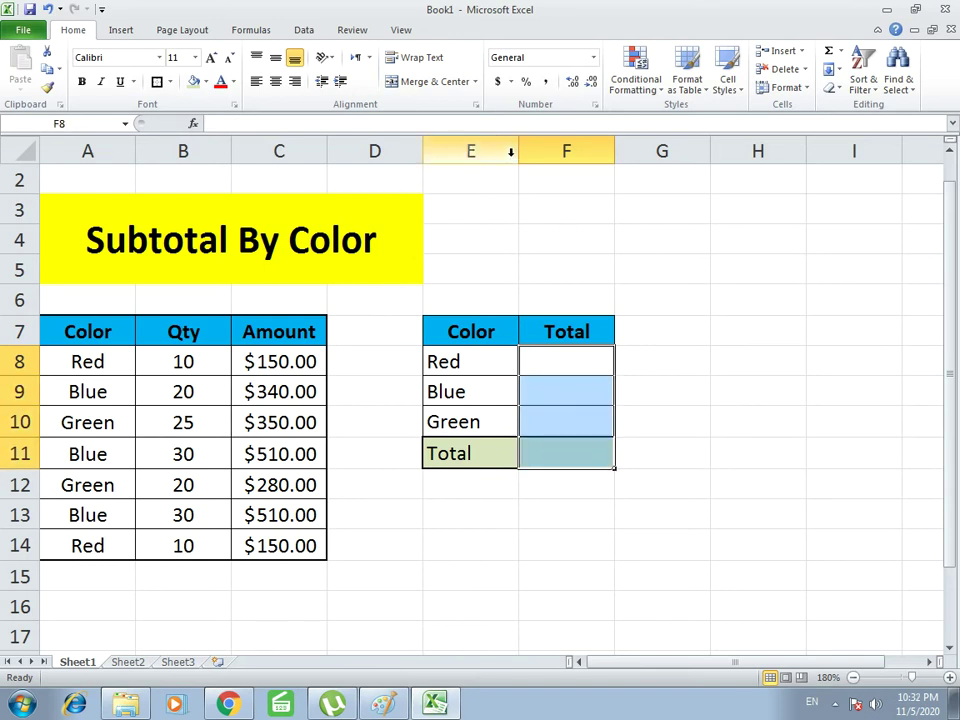
pyautogui.click(497, 84)
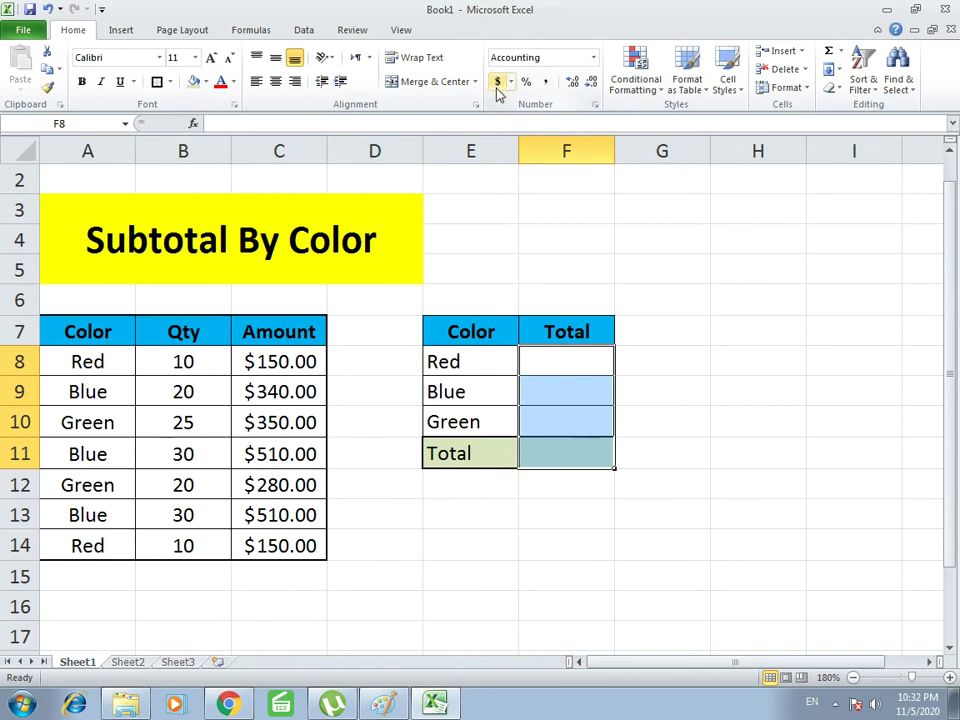
pyautogui.click(659, 383)
# - In F8 begin =SUMIF( with the color range A8:A14 as first argument
pyautogui.click(577, 360)
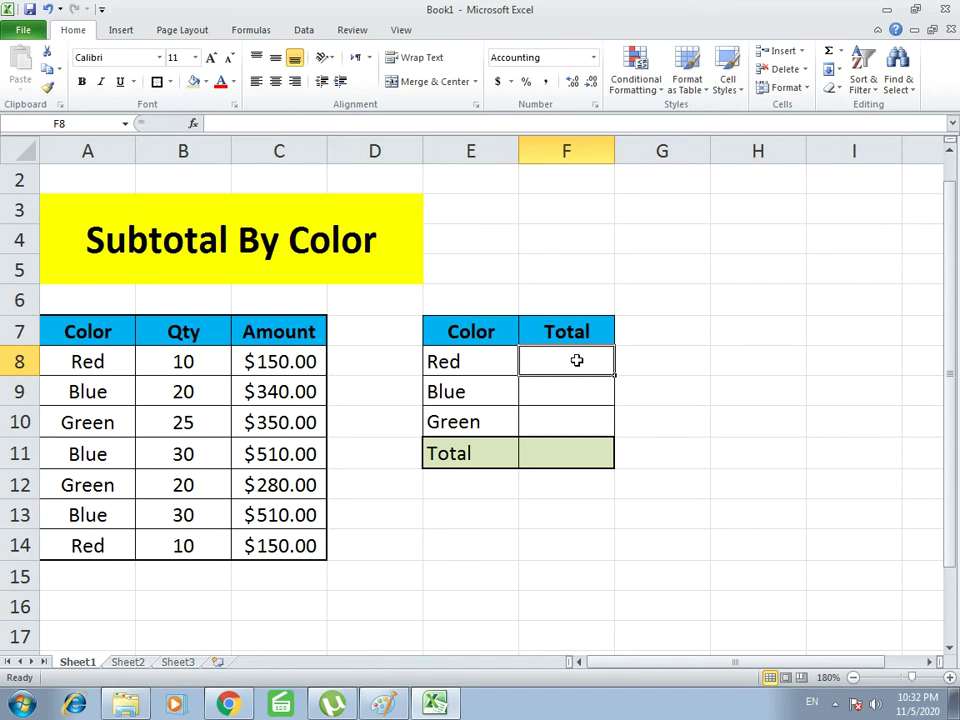
pyautogui.write('=sum')
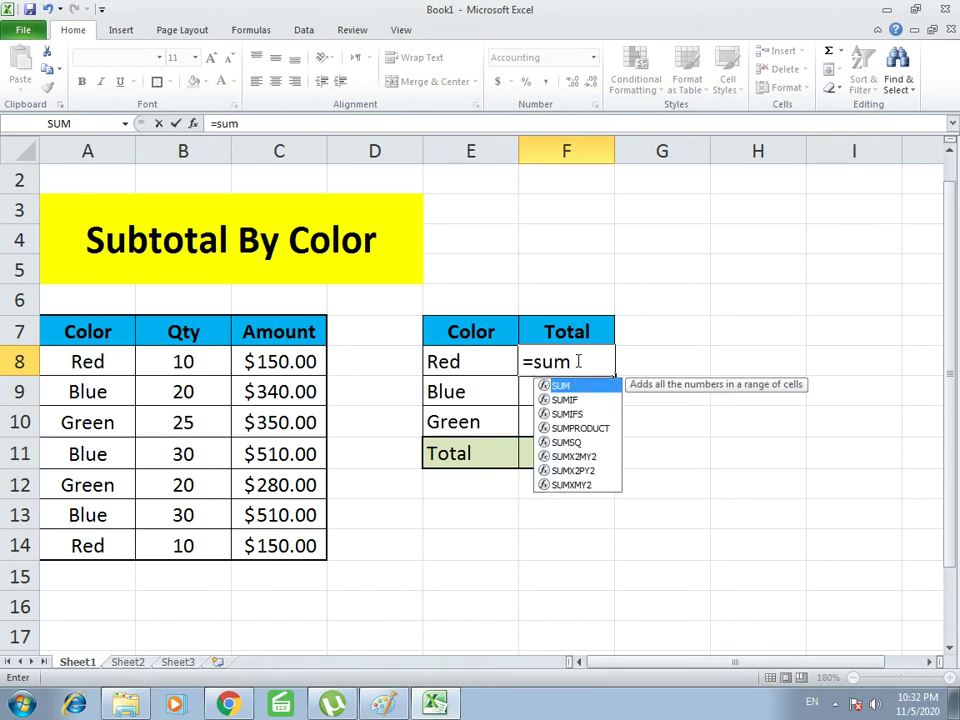
pyautogui.write('if(')
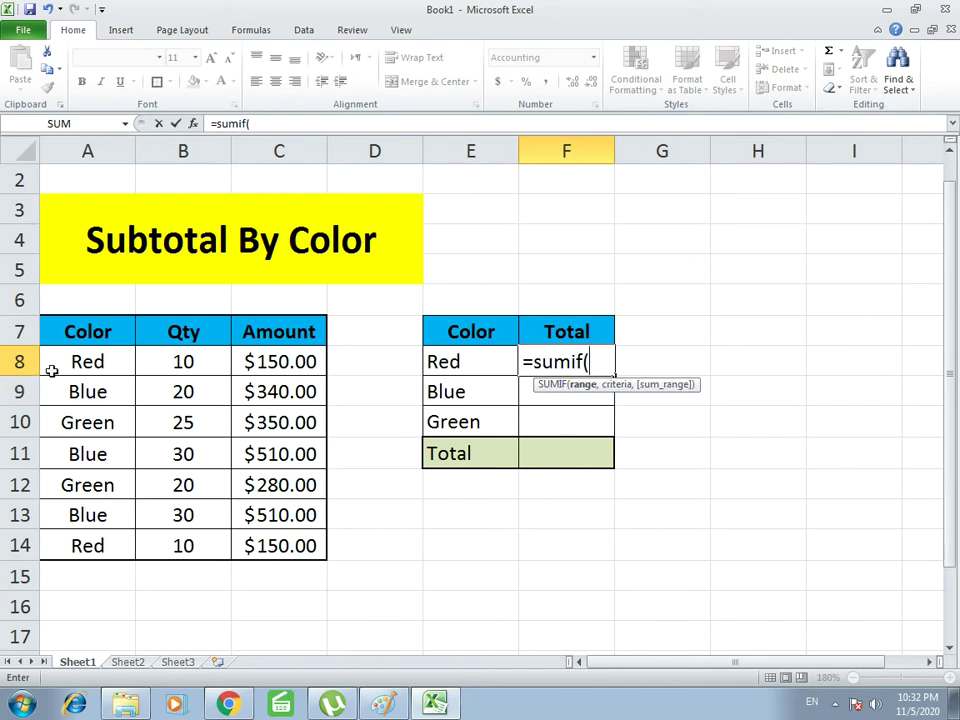
pyautogui.moveTo(72, 363); pyautogui.dragTo(64, 498)
pyautogui.click(66, 520)
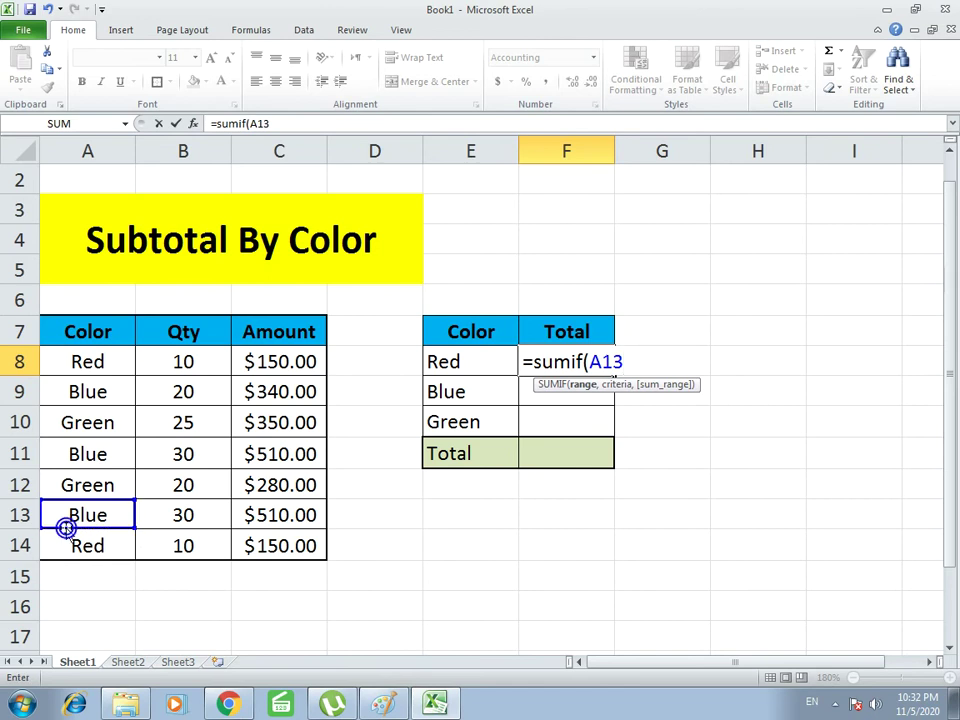
pyautogui.write(',')
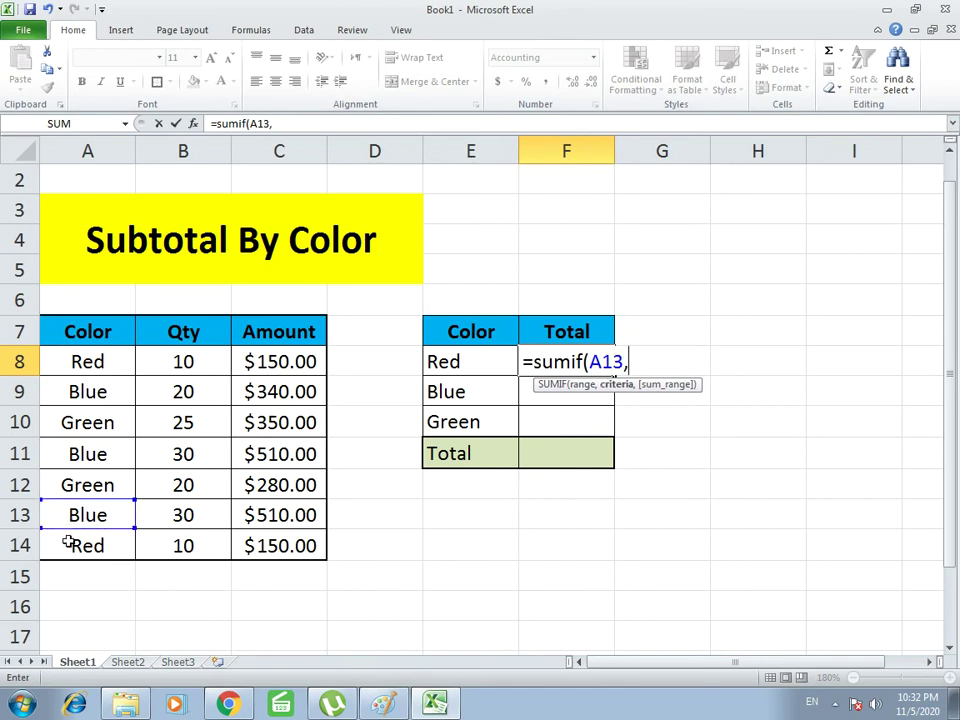
pyautogui.press('BackSpace')
pyautogui.press('BackSpace')
pyautogui.press('BackSpace')
pyautogui.press('BackSpace')
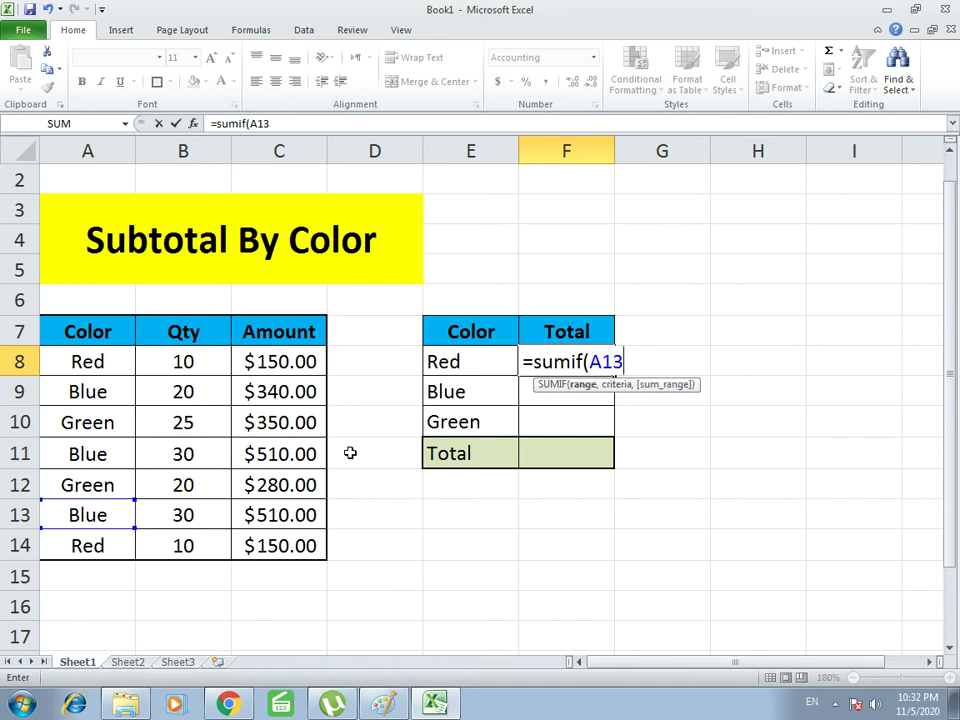
pyautogui.moveTo(104, 363); pyautogui.dragTo(105, 542)
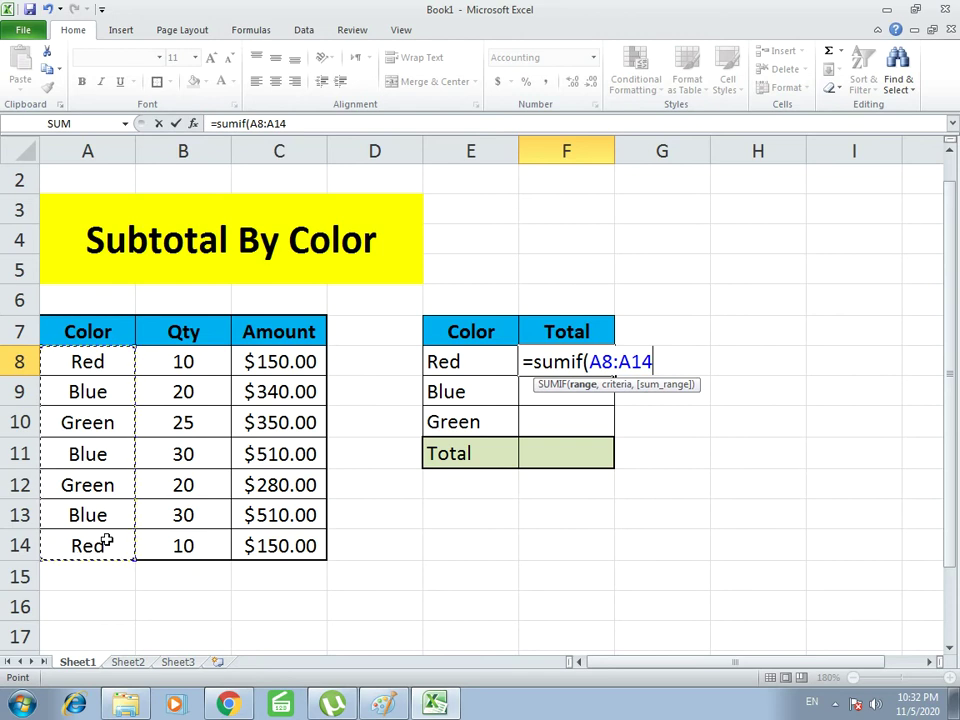
pyautogui.write(',')
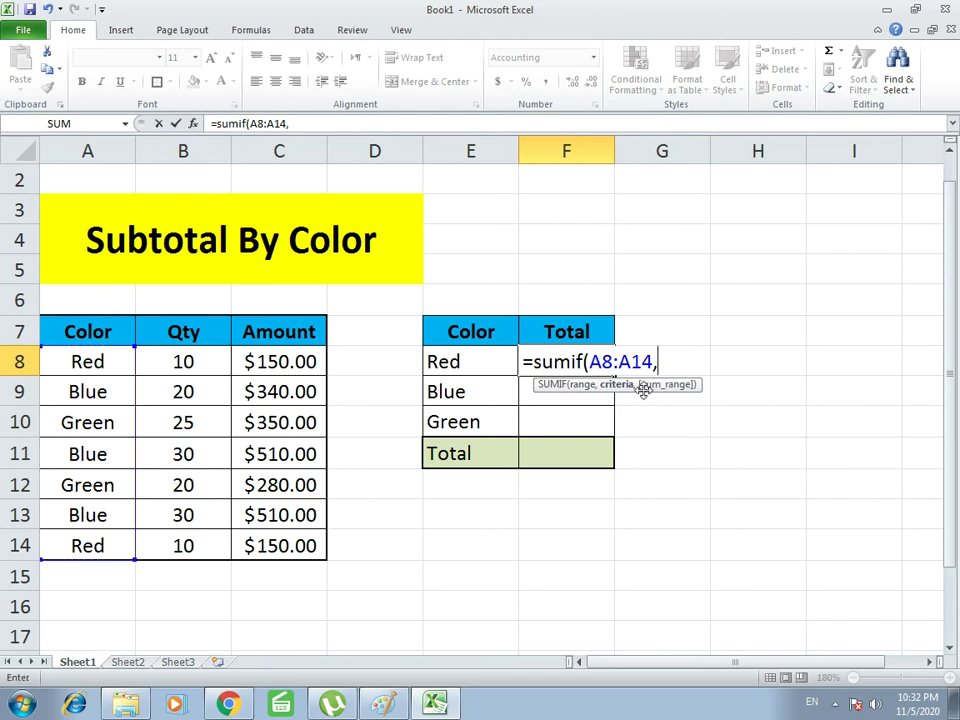
# - Lock the range as $A$8:$A$14 and add E8 as the criterion
pyautogui.click(251, 123)
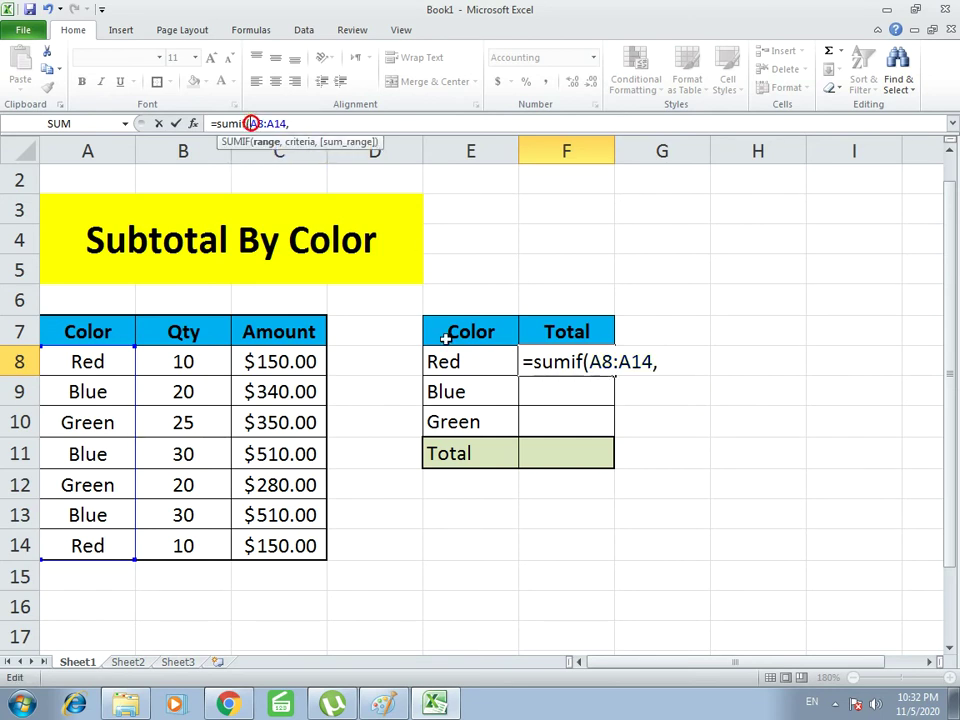
pyautogui.write('$A')
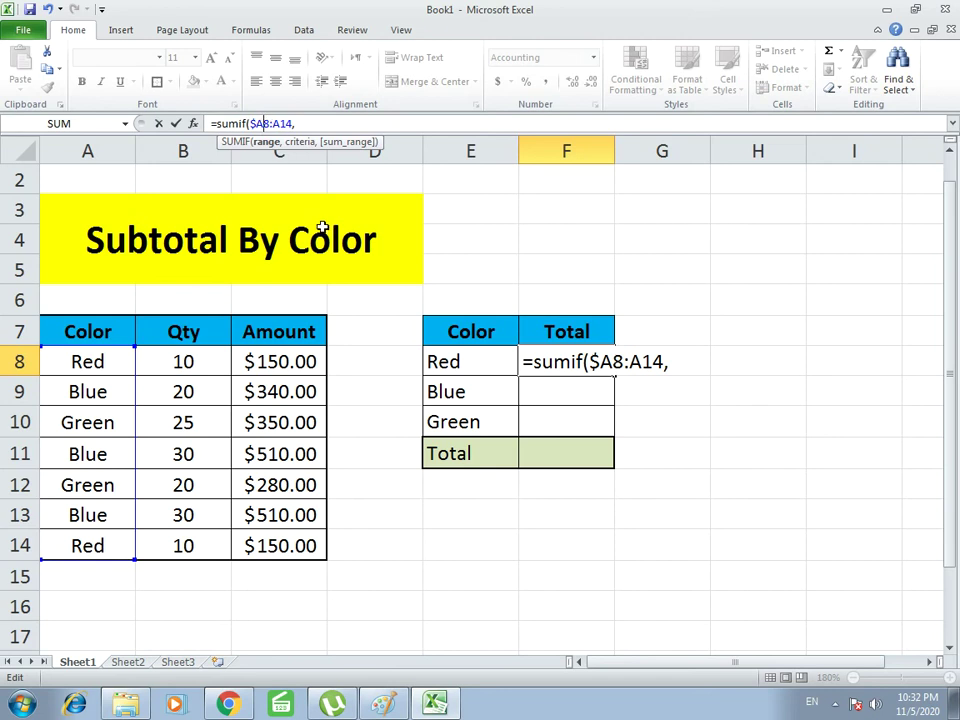
pyautogui.write('$')
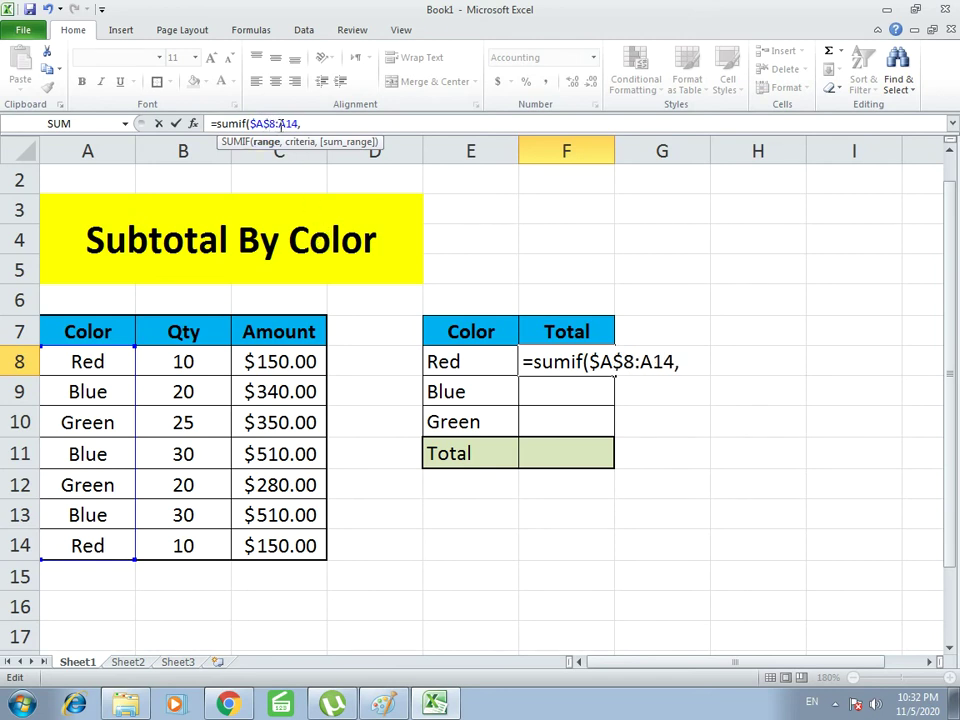
pyautogui.click(280, 123)
pyautogui.write('$')
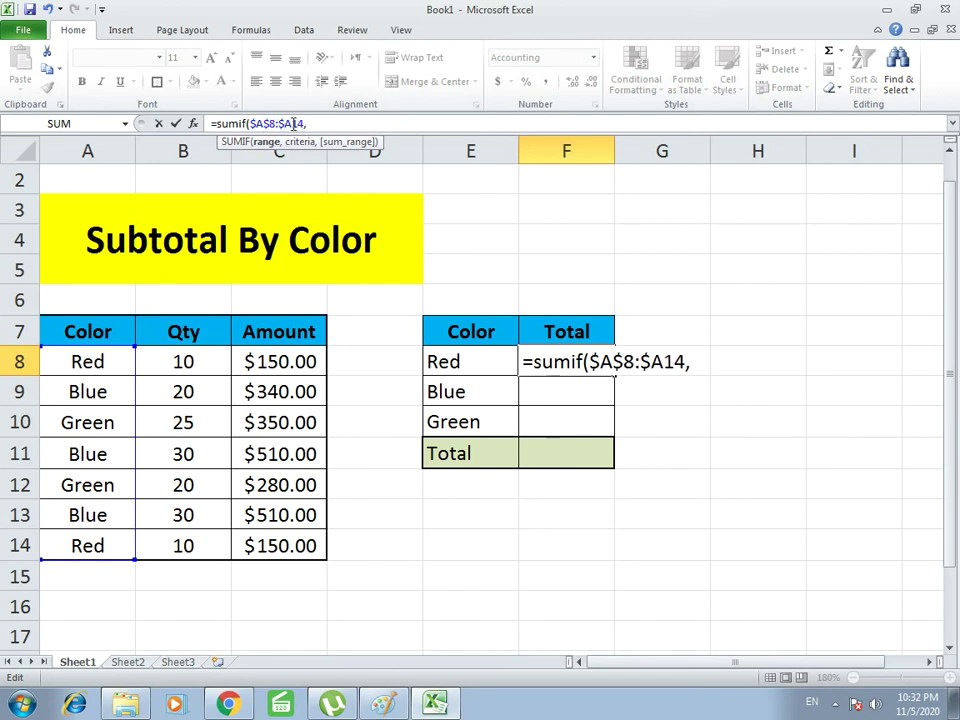
pyautogui.click(296, 123)
pyautogui.write('$')
pyautogui.click(315, 123)
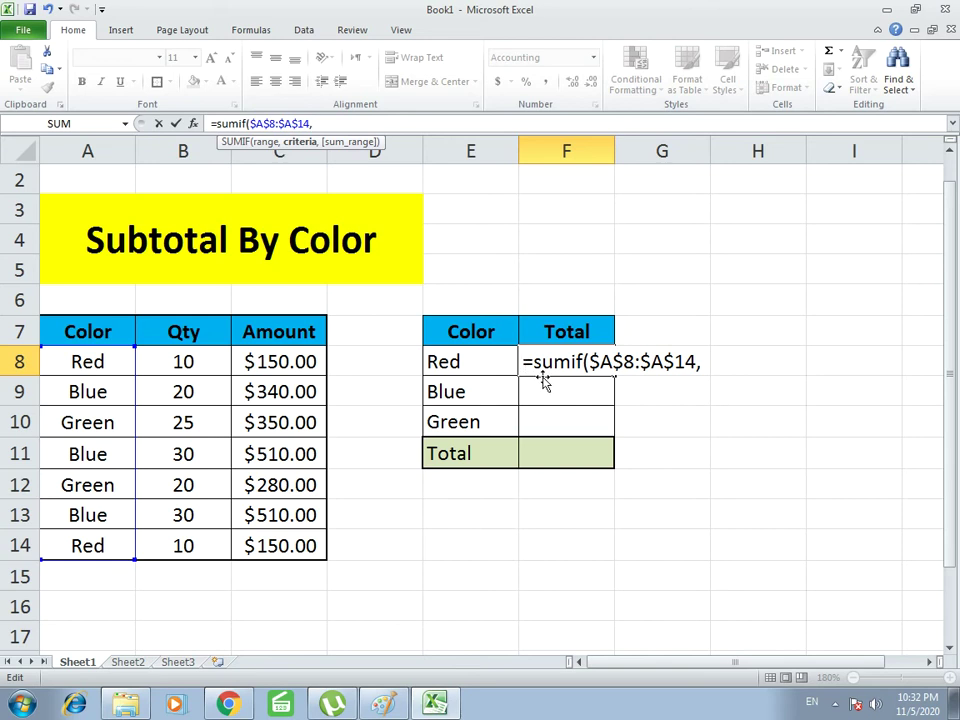
pyautogui.click(458, 361)
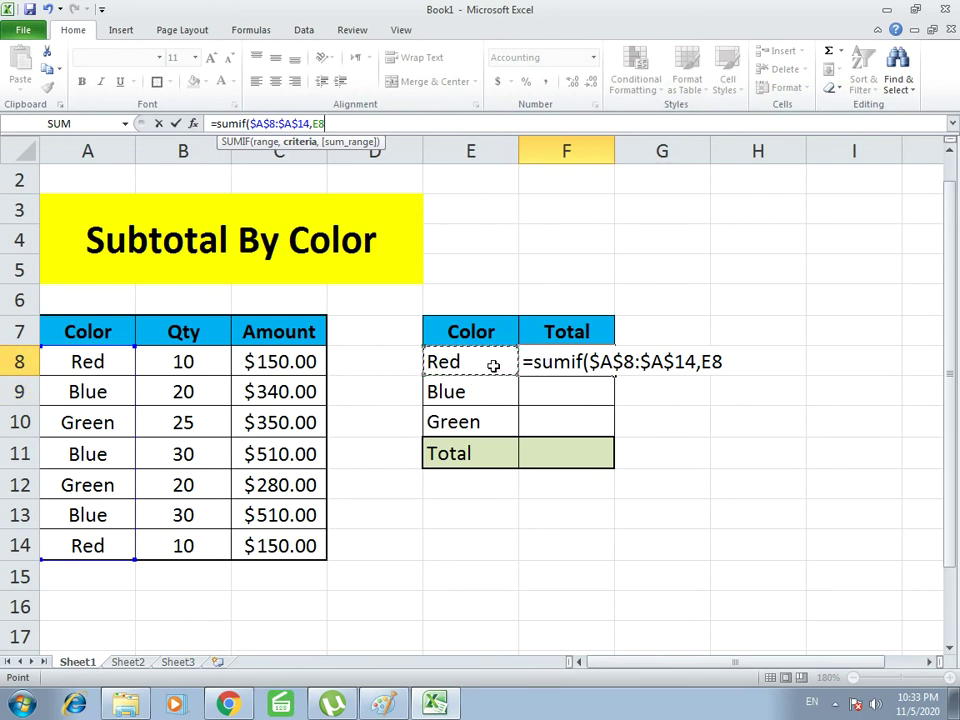
# - Finish F8 as =SUMIF($A$8:$A$14,E8,$C$8:$C$14), giving Red's total of $300.00
pyautogui.write(',')
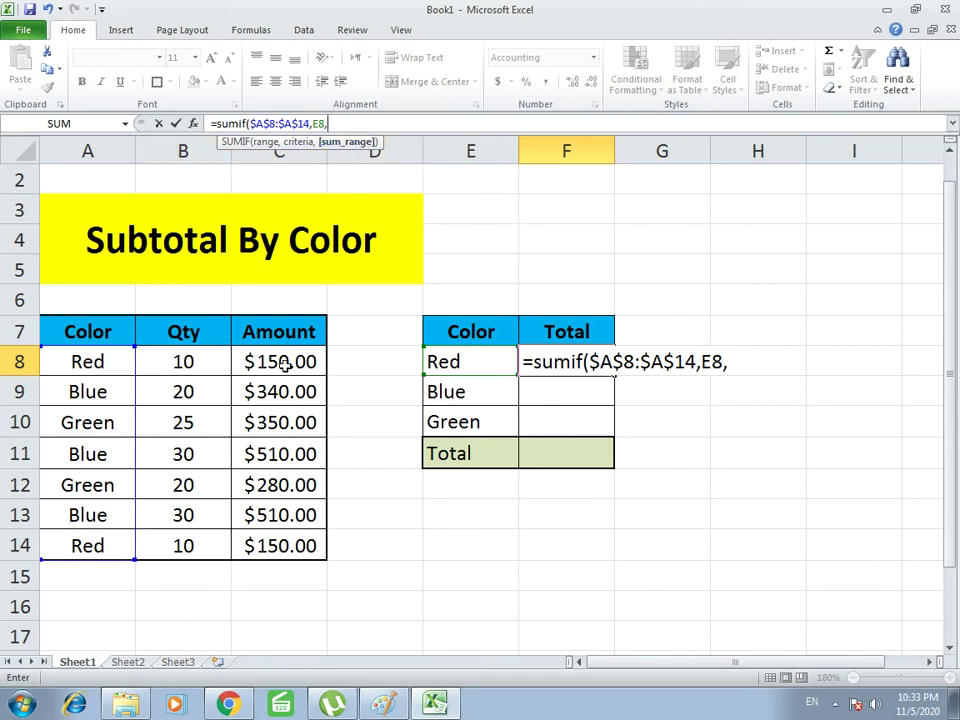
pyautogui.moveTo(285, 362); pyautogui.dragTo(297, 549)
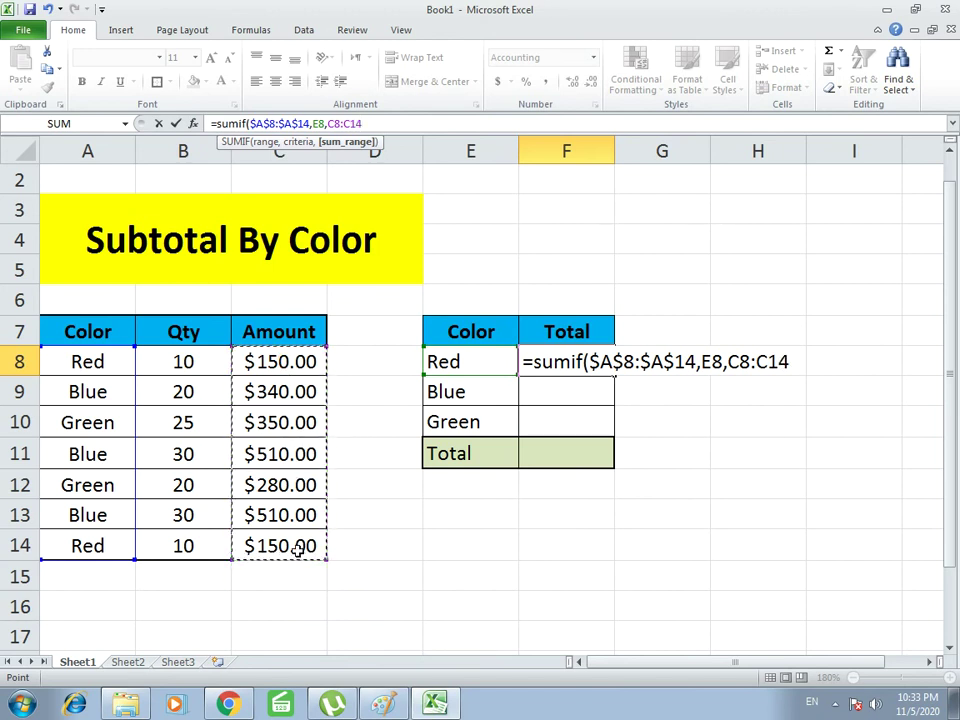
pyautogui.write(')')
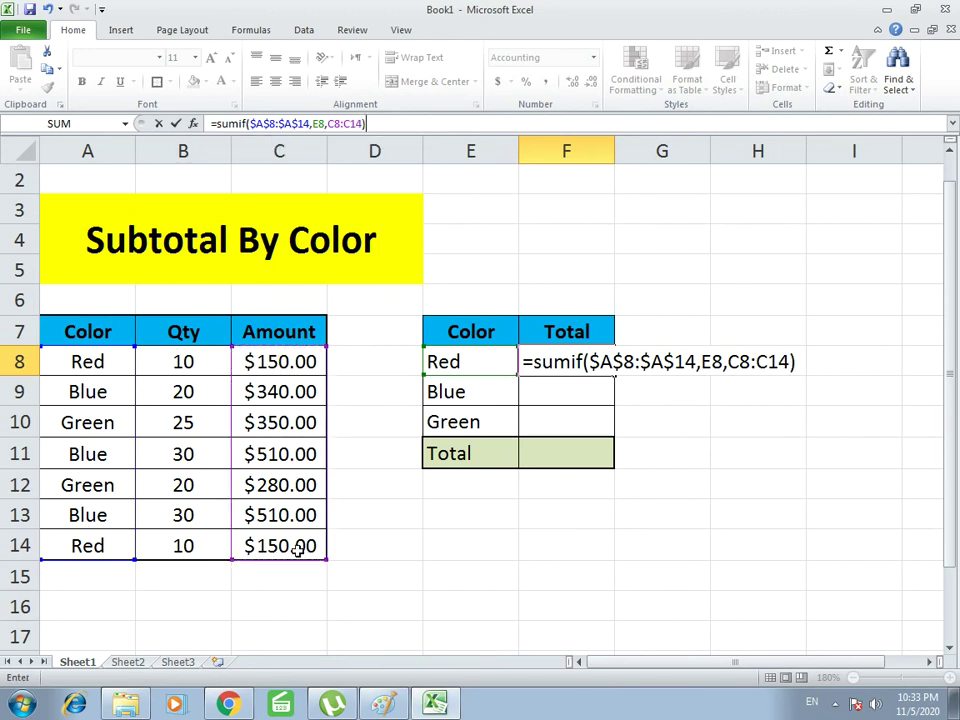
pyautogui.click(333, 123)
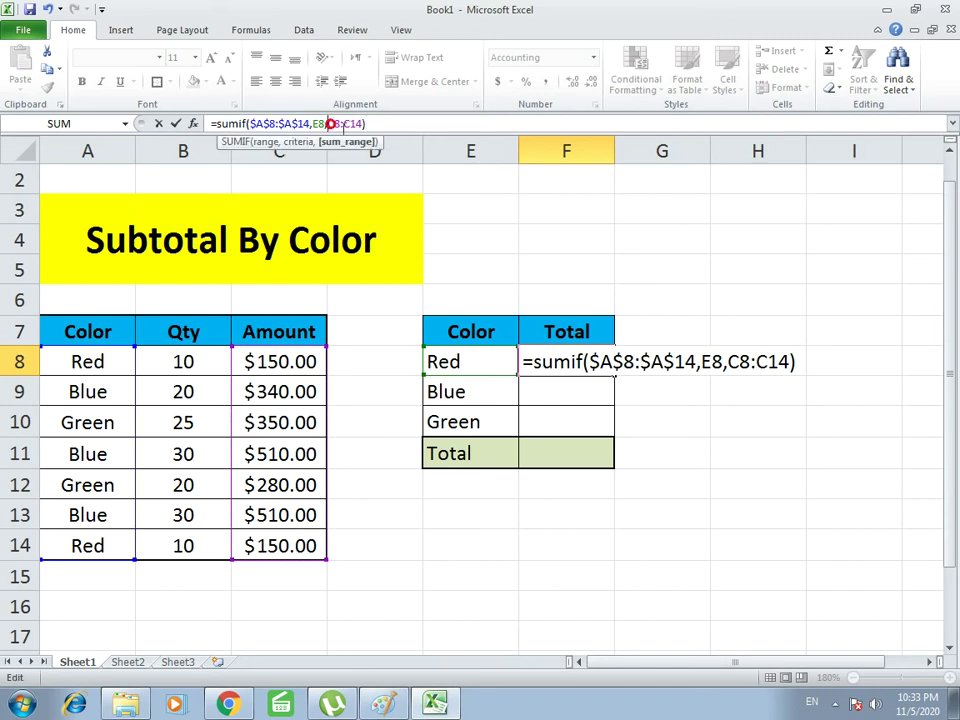
pyautogui.write('$A')
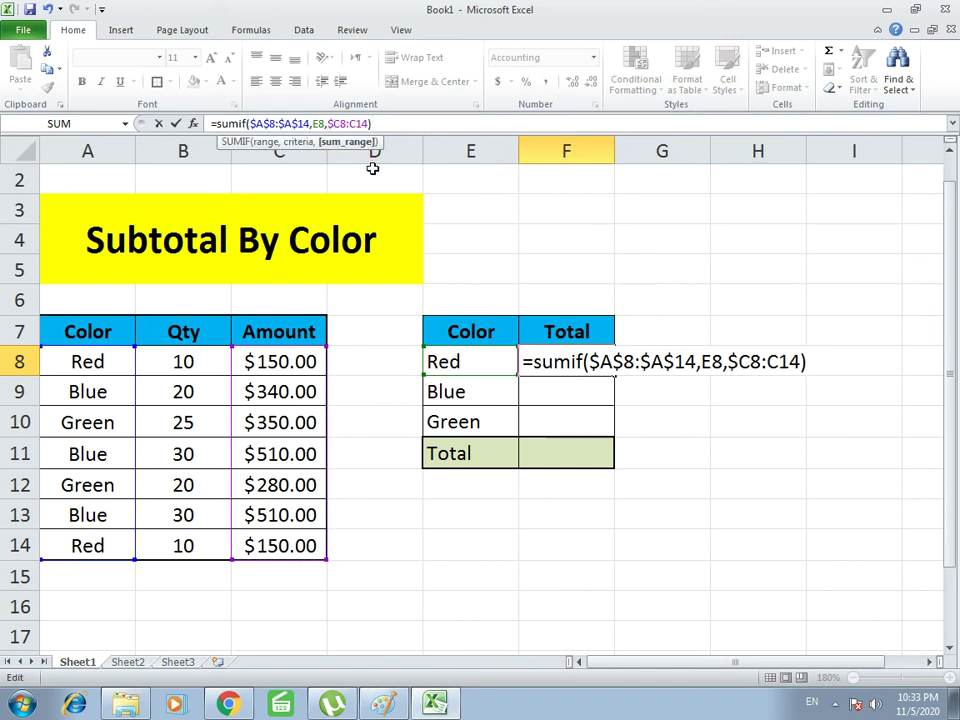
pyautogui.write('$8:$')
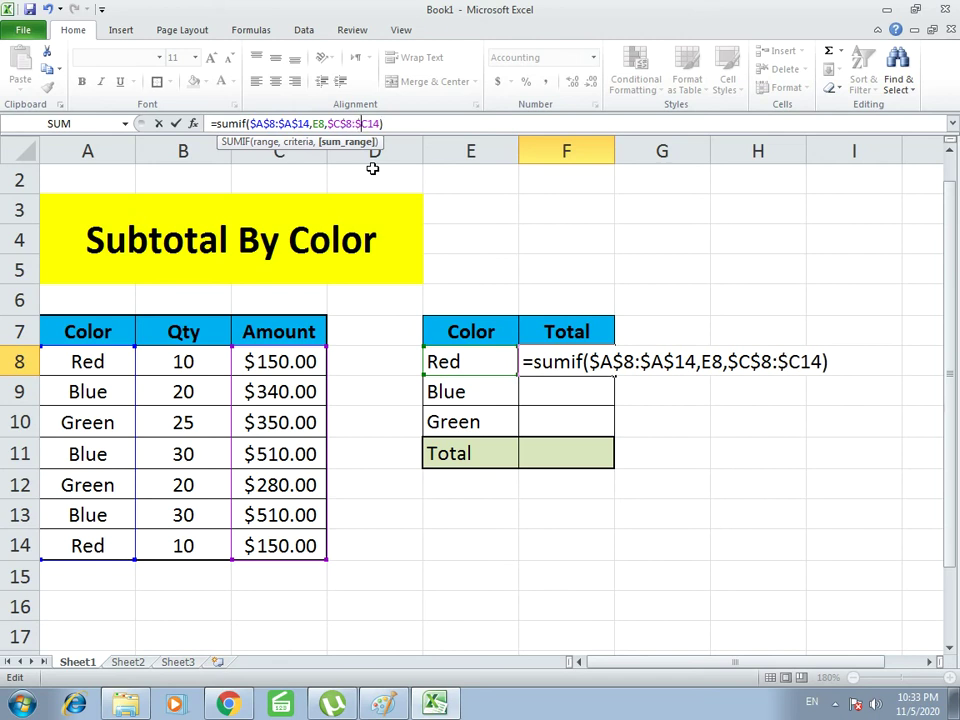
pyautogui.press('Right')
pyautogui.write('$')
pyautogui.press('Return')
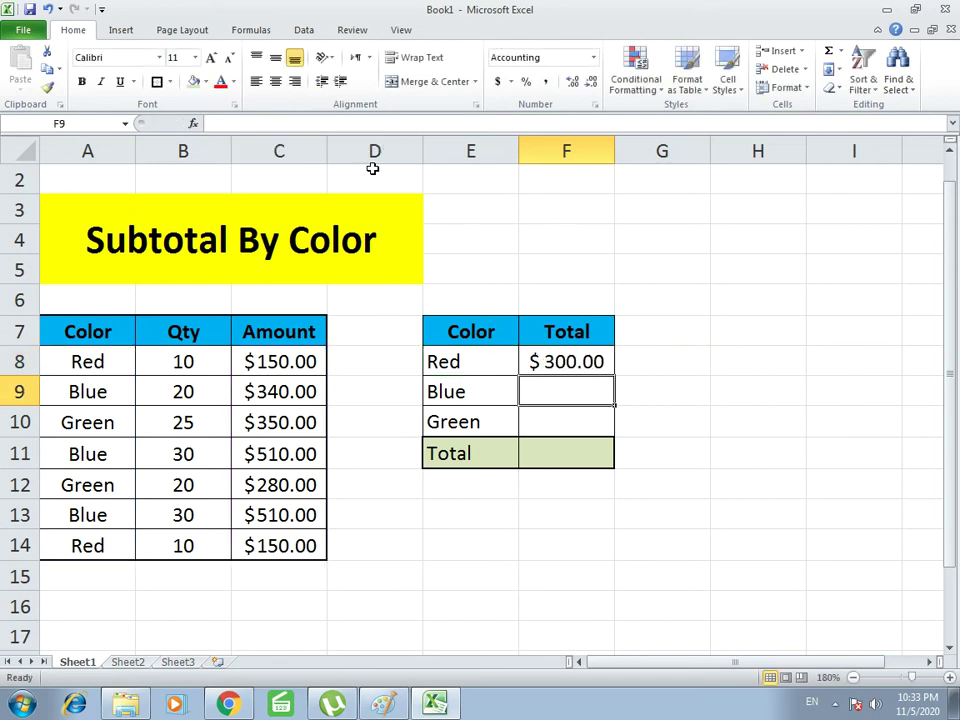
pyautogui.press('Up')
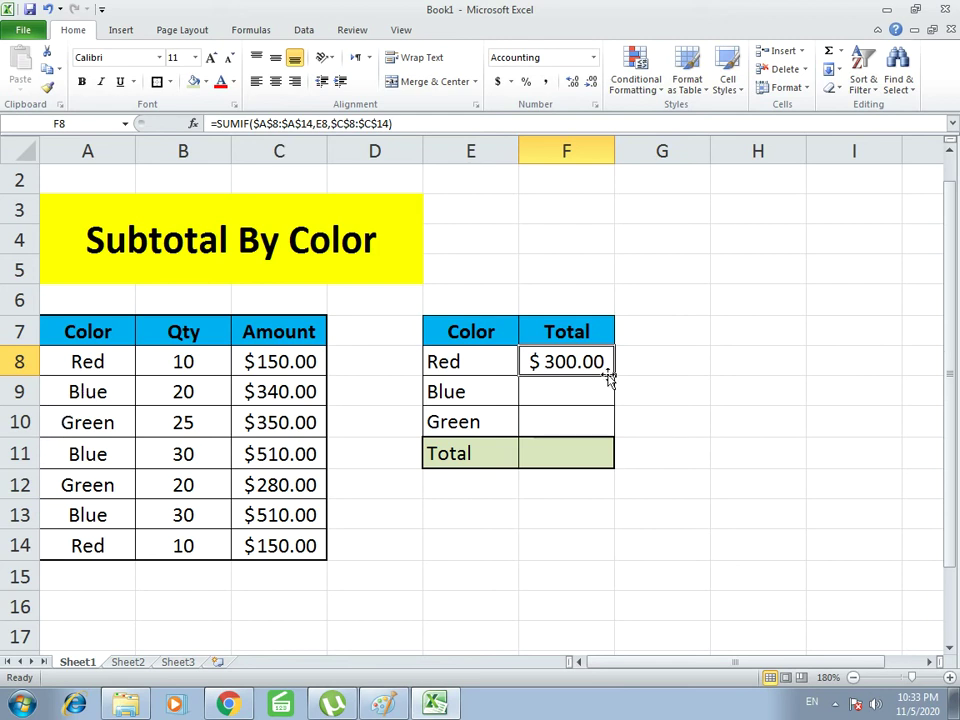
# - Fill the SUMIF formula down to F9:F10 for Blue and Green, and widen column F
pyautogui.moveTo(614, 376); pyautogui.dragTo(610, 426)
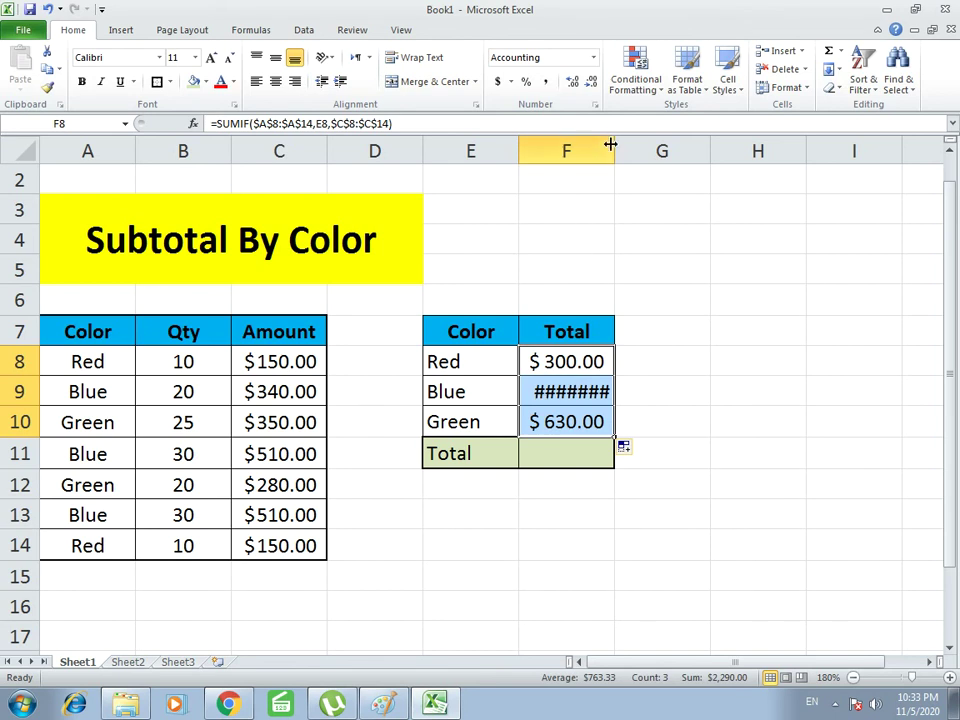
pyautogui.moveTo(614, 148); pyautogui.dragTo(631, 148)
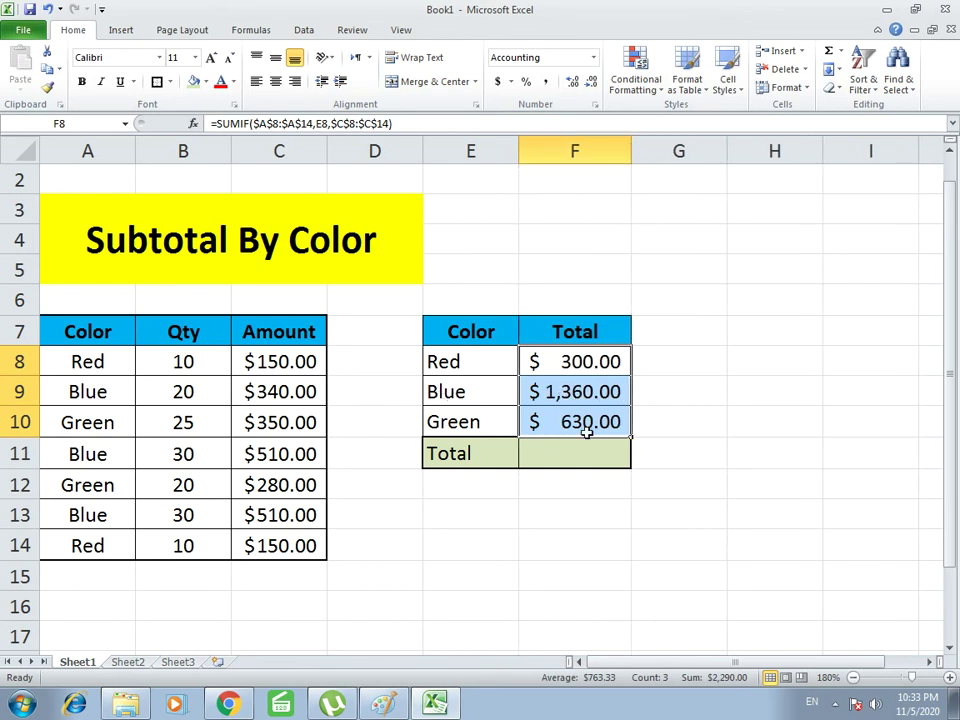
# - Change A11's color from Blue to Red, updating totals to $810.00, $850.00 and $630.00
pyautogui.click(88, 452)
pyautogui.write('Red')
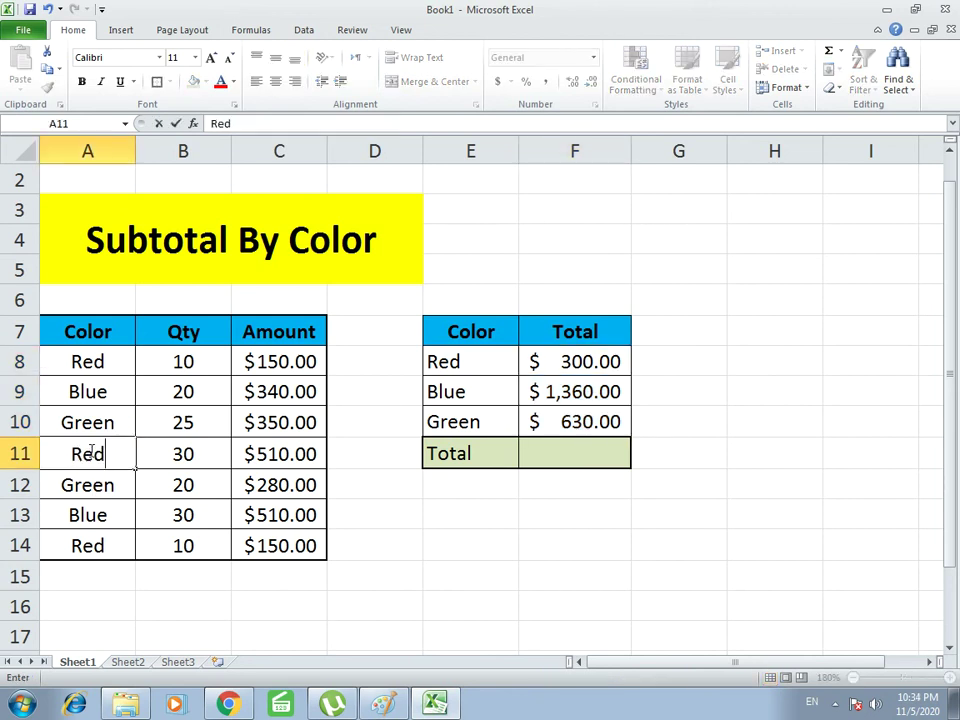
pyautogui.press('Return')
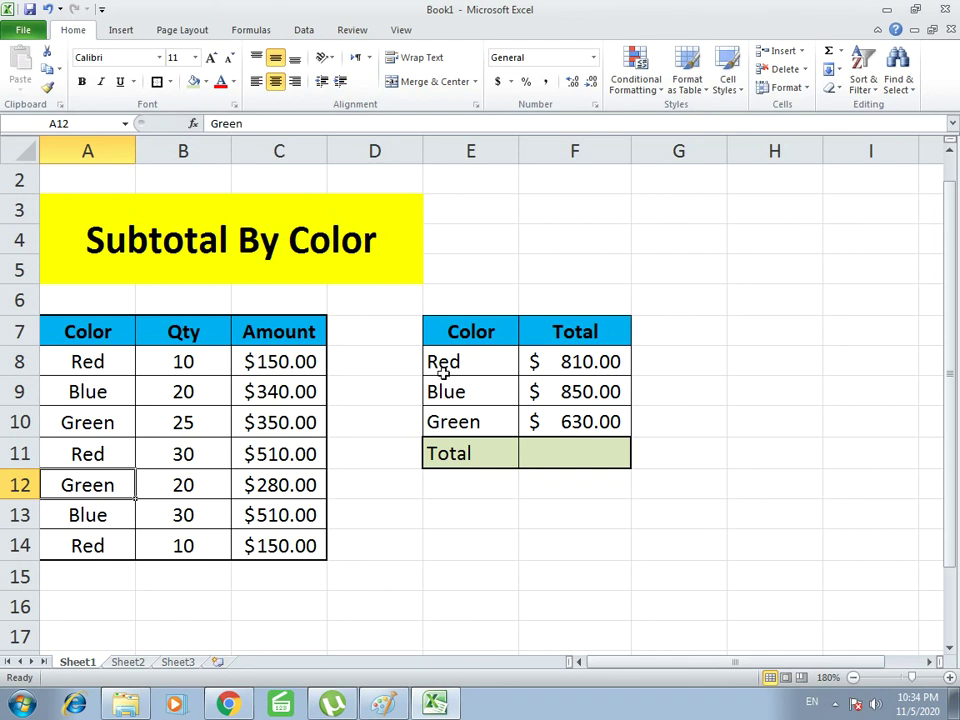
pyautogui.click(591, 454)
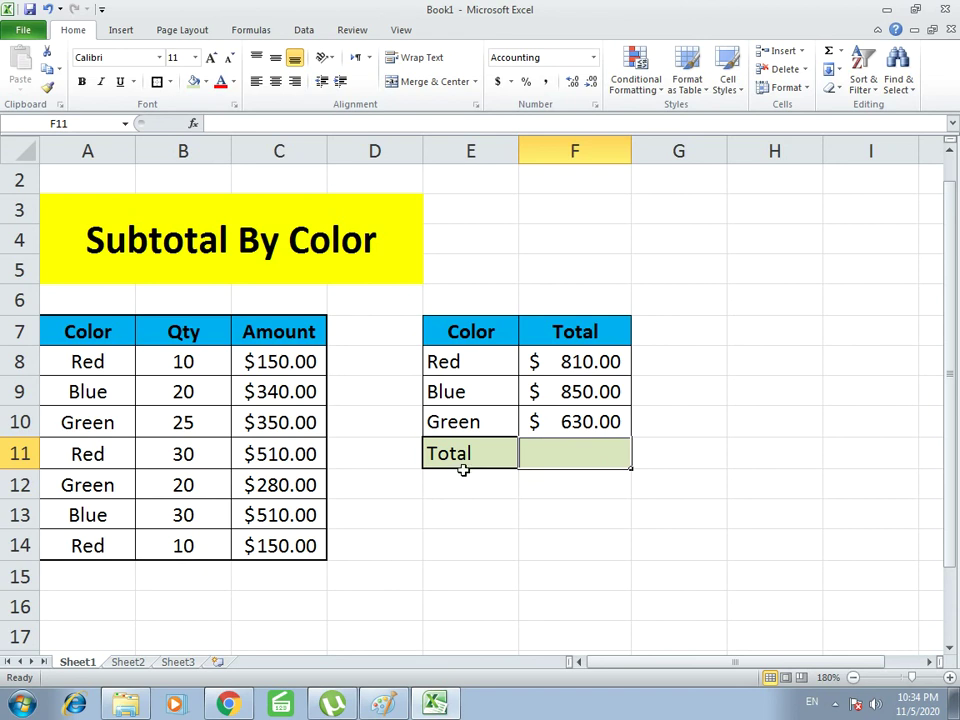
# - Enter =SUM(F8:F10) in F11 for a grand total of $2,290.00
pyautogui.write('=su')
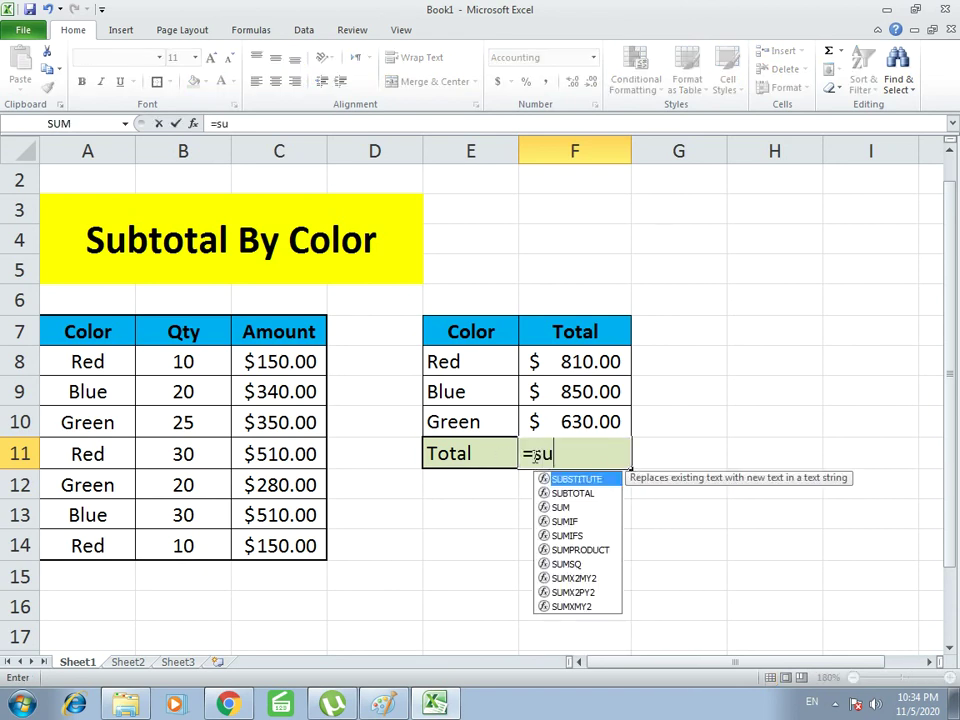
pyautogui.write('m*+')
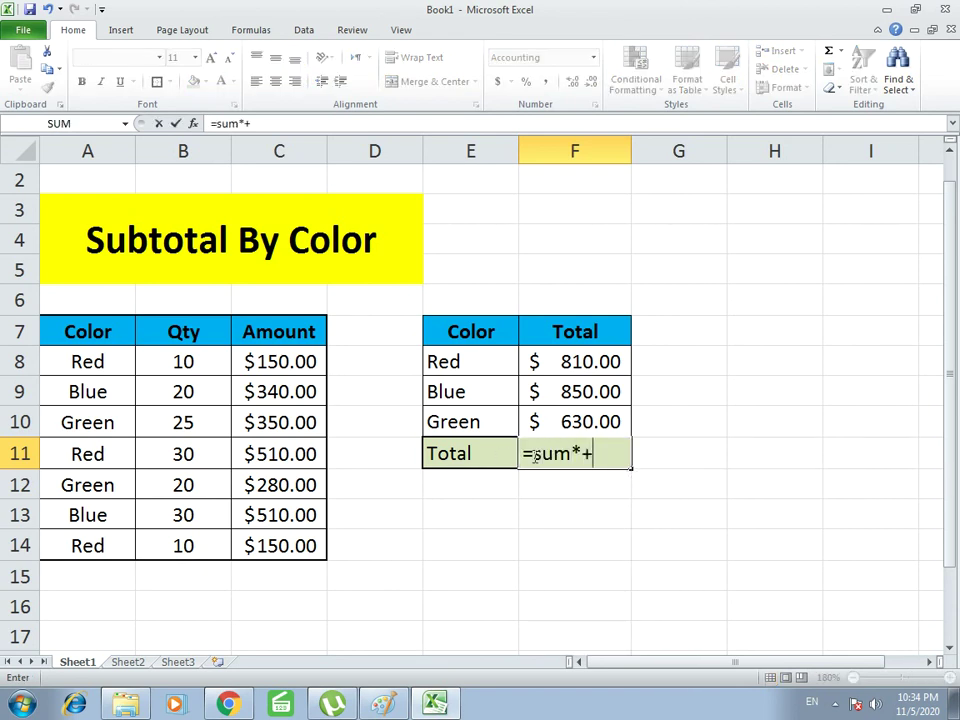
pyautogui.press('BackSpace')
pyautogui.press('BackSpace')
pyautogui.write('(')
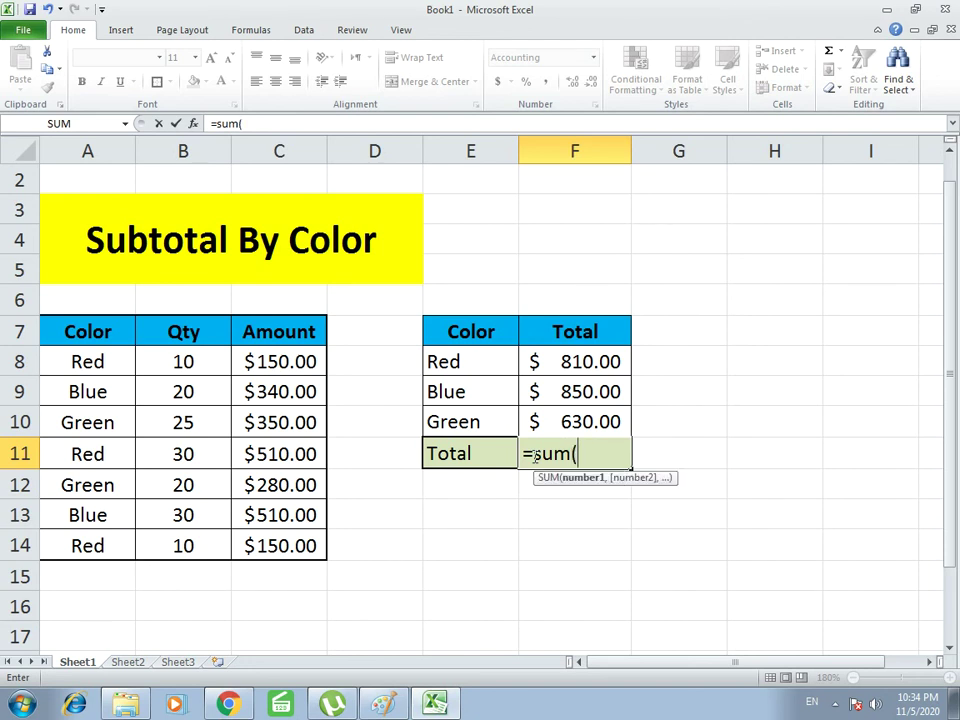
pyautogui.moveTo(568, 360); pyautogui.dragTo(571, 416)
pyautogui.write(')')
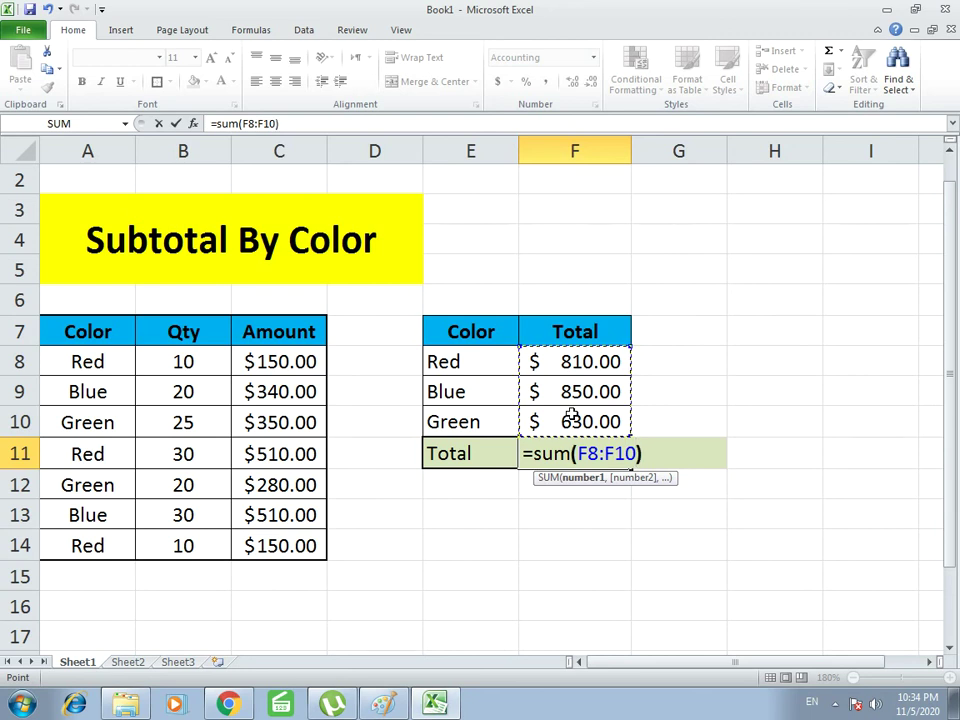
pyautogui.press('Return')
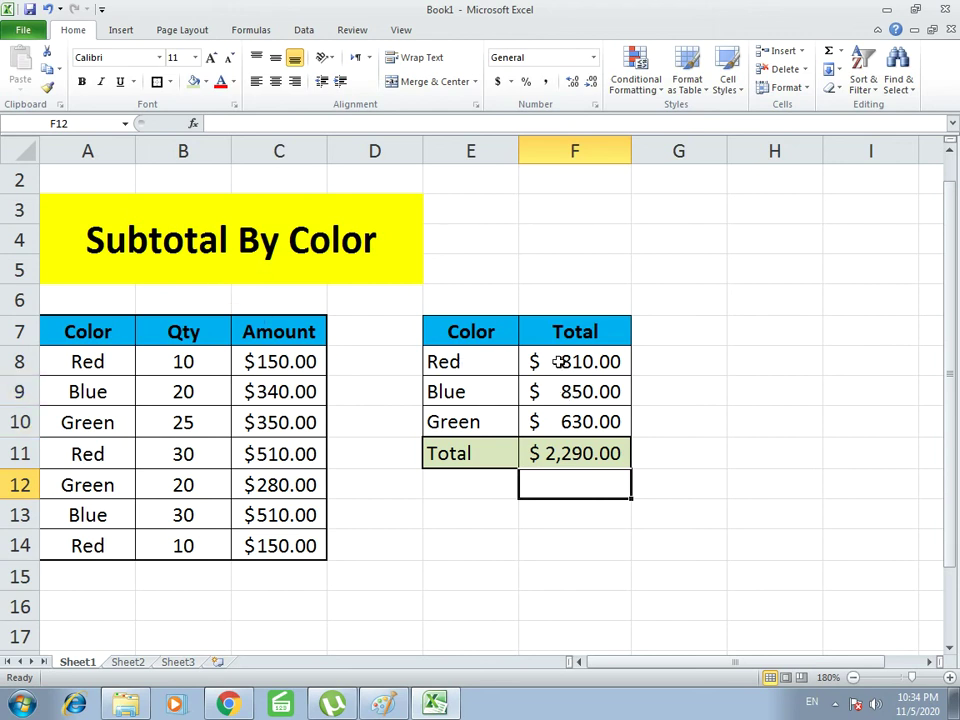
# - Type the label 'Formula' in E14
pyautogui.click(454, 542)
pyautogui.write('Formula')
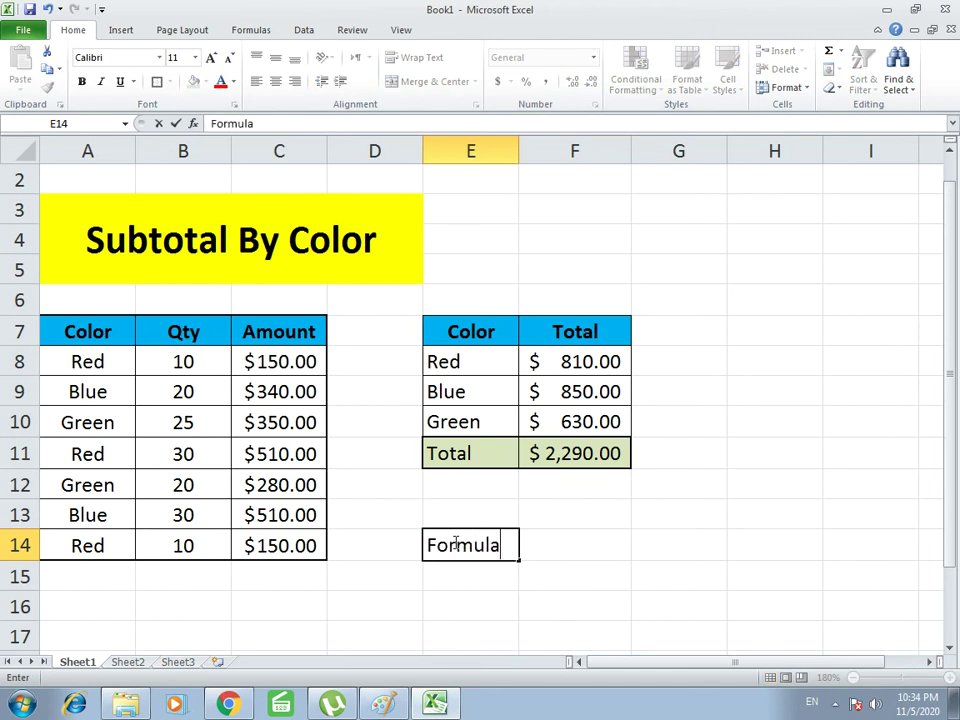
pyautogui.press('Return')
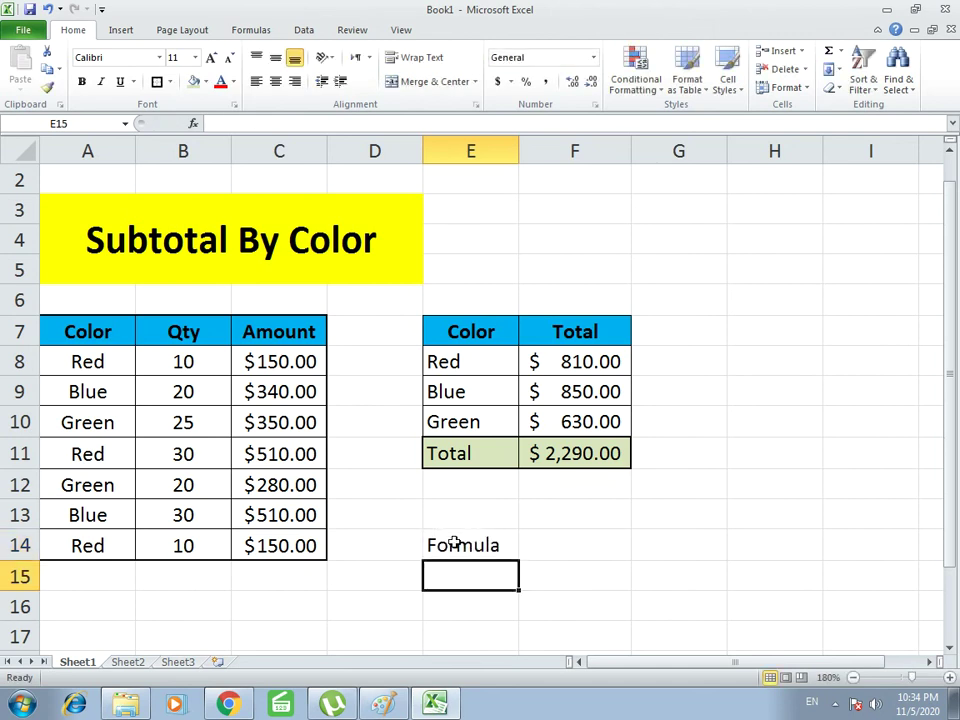
# - Copy F8's SUMIF formula text and paste it after an apostrophe into F14 as plain text
pyautogui.click(545, 363)
pyautogui.moveTo(400, 121); pyautogui.dragTo(212, 123)
pyautogui.hotkey('ctrl', 'c')
pyautogui.press('Escape')
pyautogui.click(615, 544)
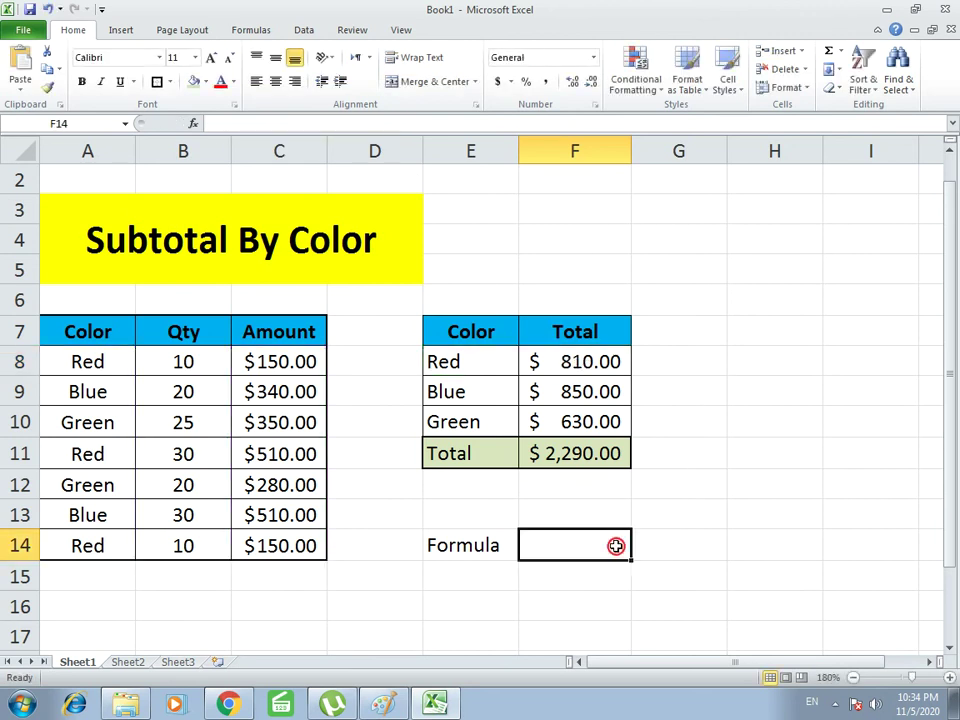
pyautogui.write("'")
pyautogui.hotkey('ctrl', 'v')
pyautogui.press('Return')
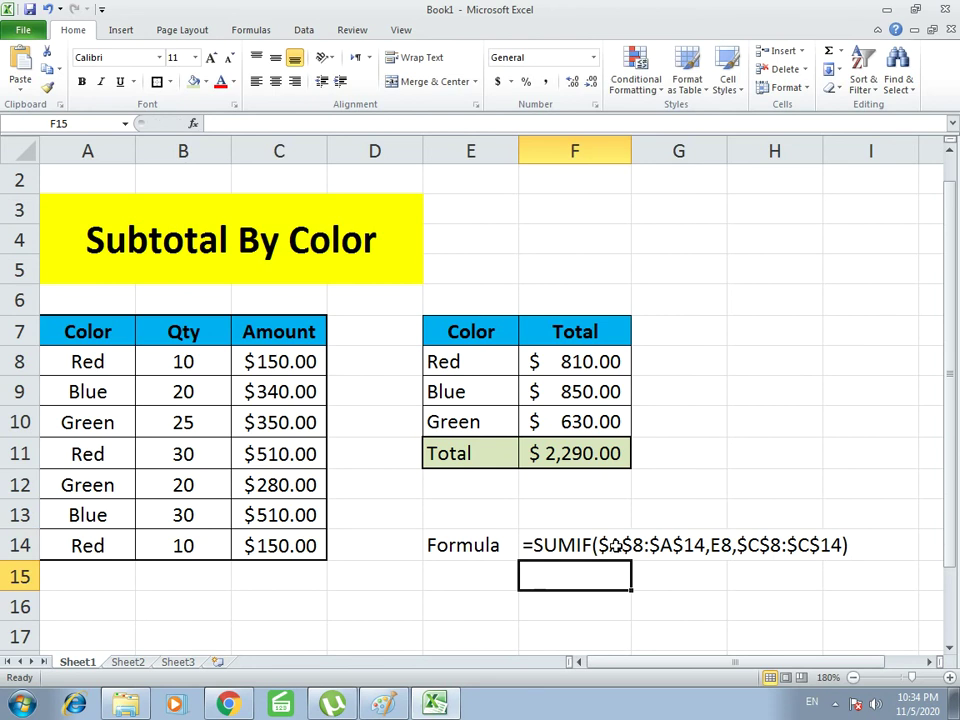
# - Merge and center F14:I14 and make the formula text bold italic
pyautogui.moveTo(551, 544); pyautogui.dragTo(865, 548)
pyautogui.click(426, 81)
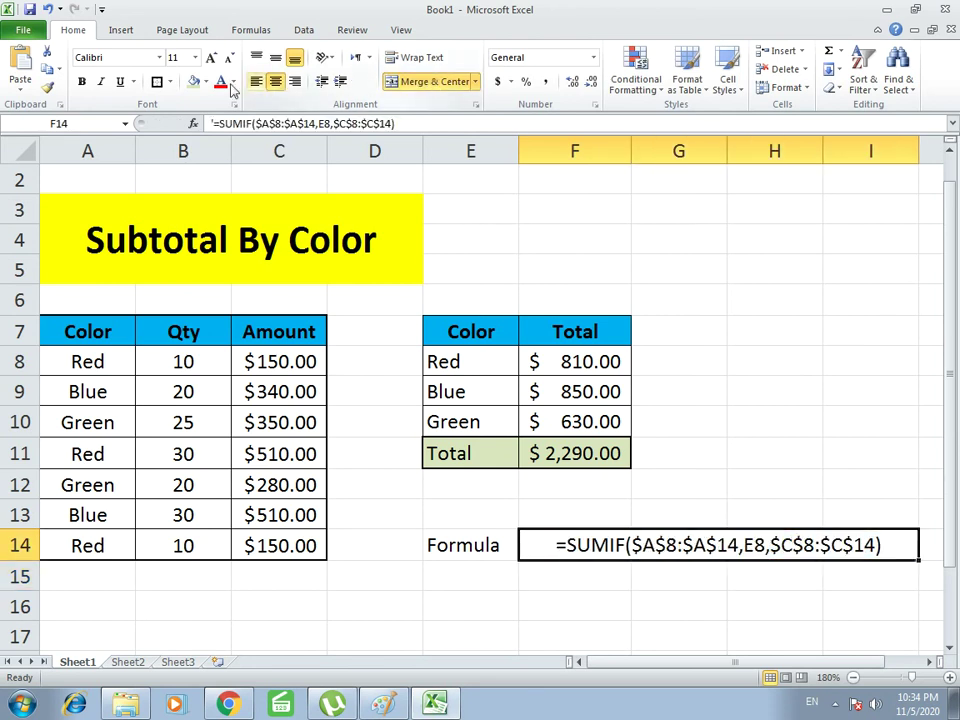
pyautogui.click(83, 82)
pyautogui.click(101, 84)
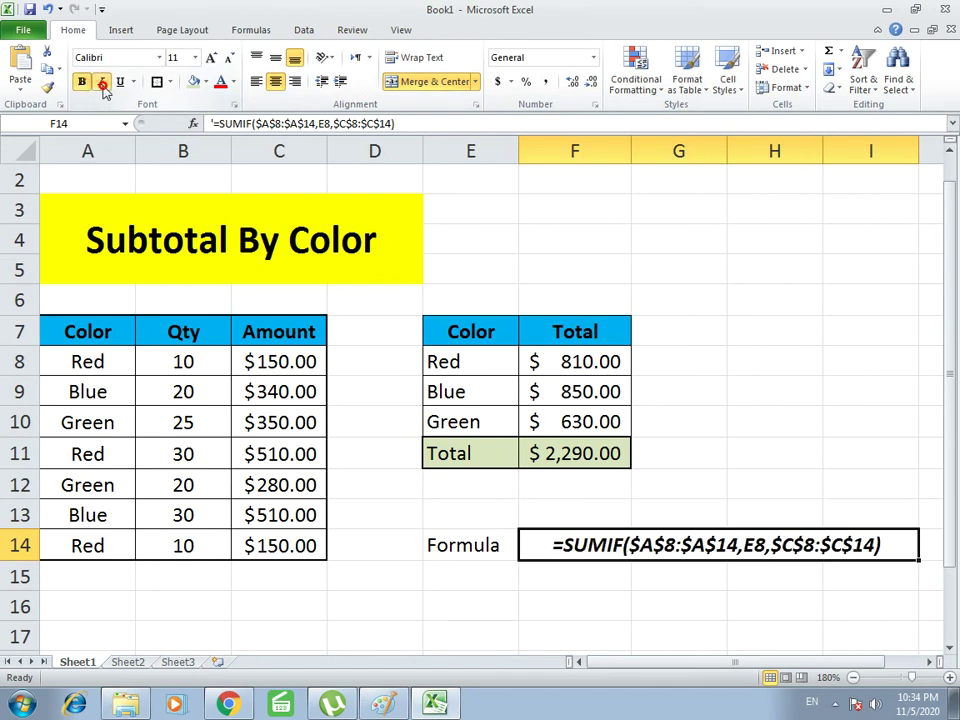
pyautogui.click(653, 634)
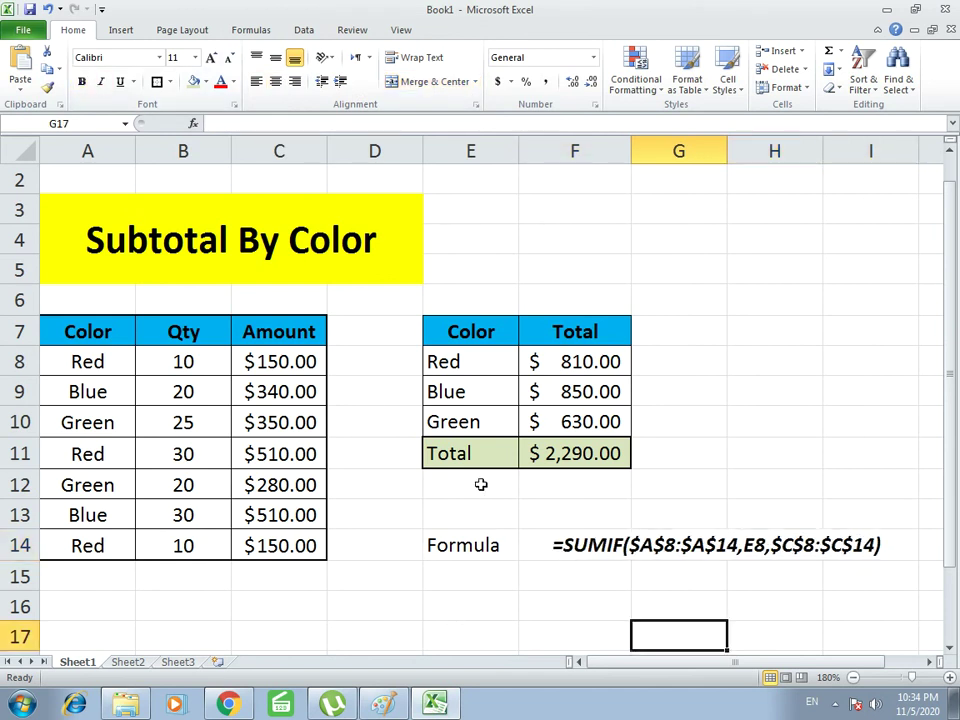